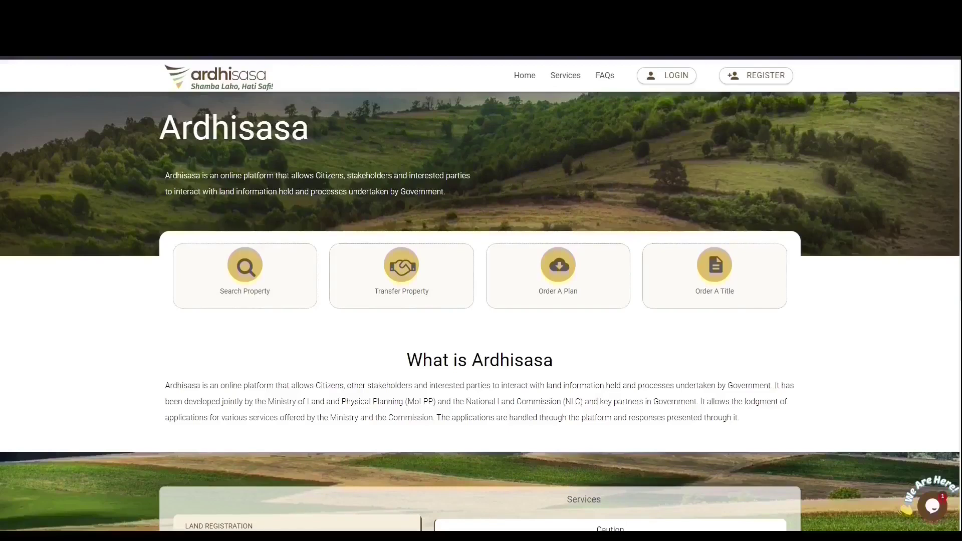
Sign in with the identification number and account password to request a verification code.
scroll(481, 301, "down", 9)
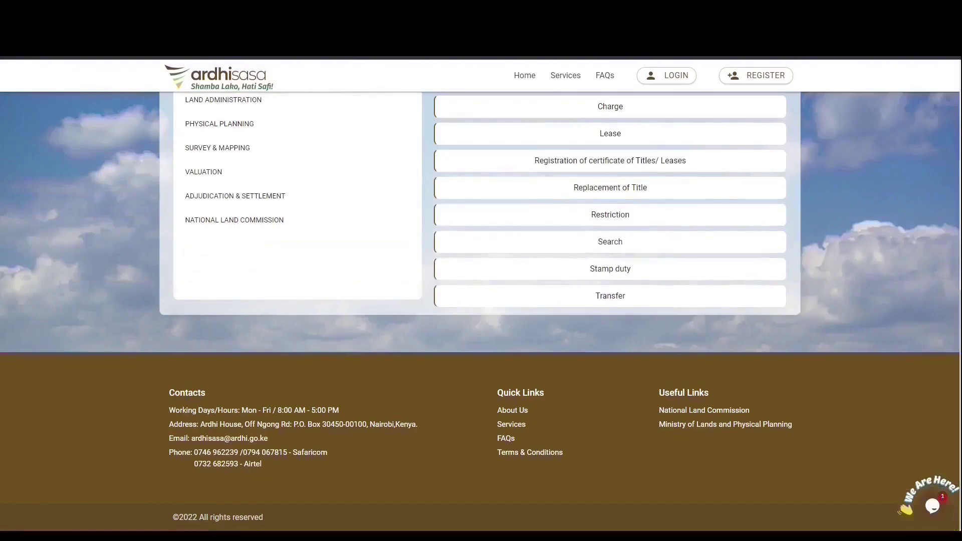
scroll(481, 301, "up", 8)
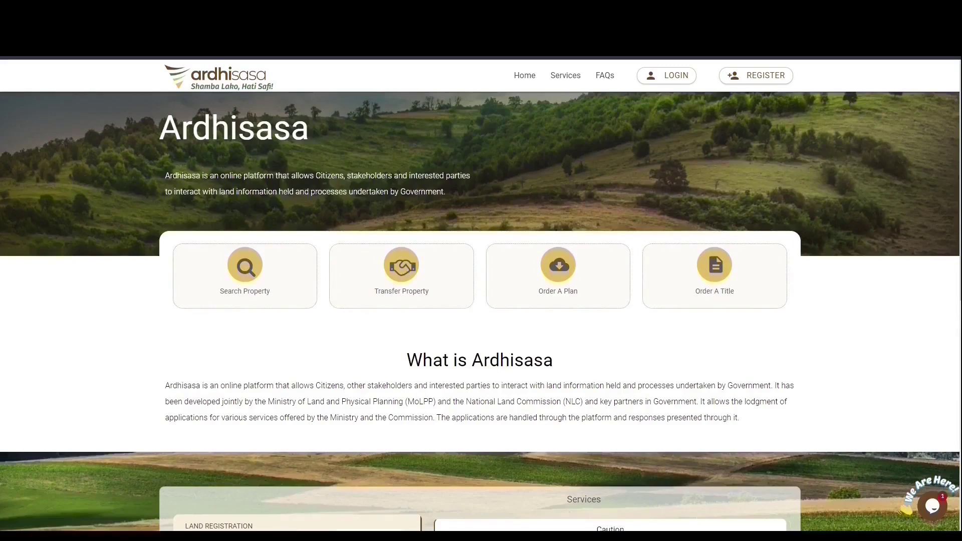
left_click(672, 76)
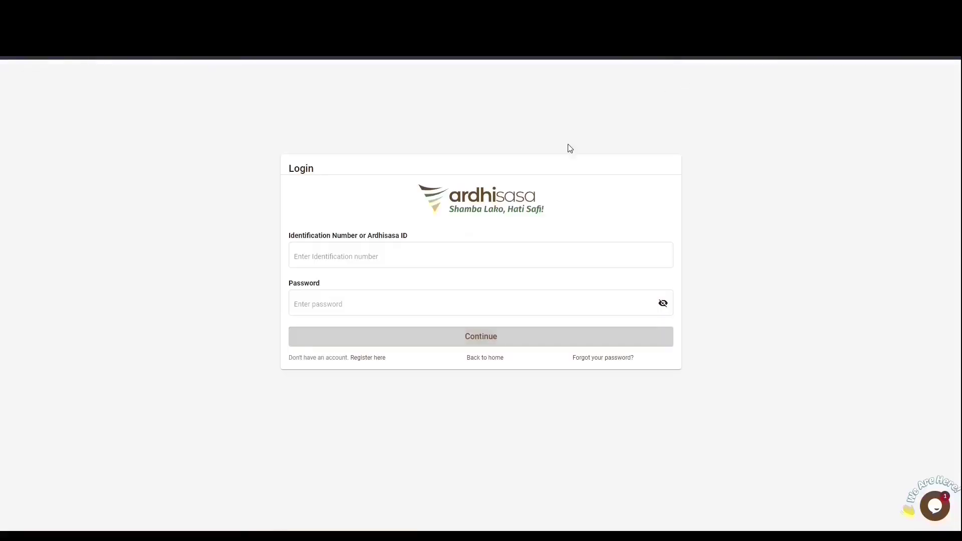
left_click(461, 259)
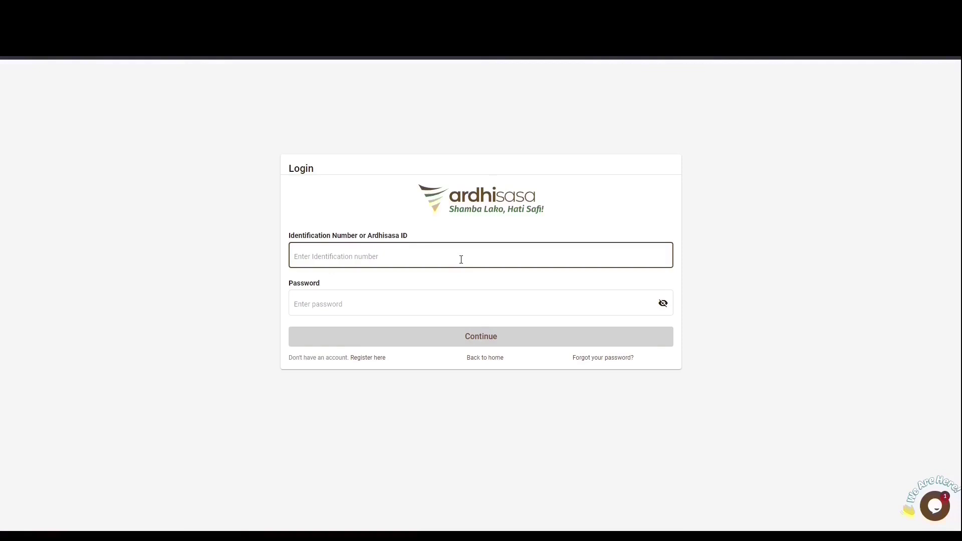
left_click(360, 275)
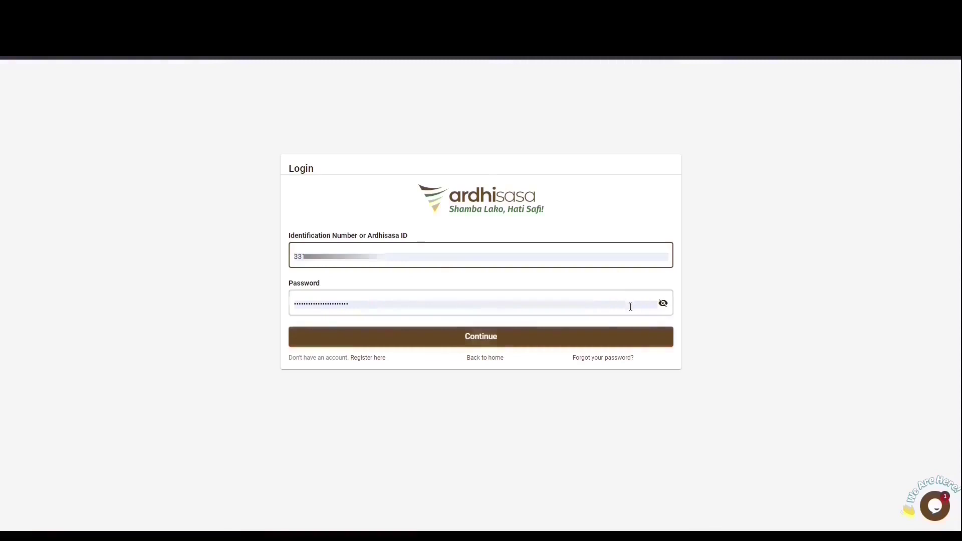
left_click(583, 337)
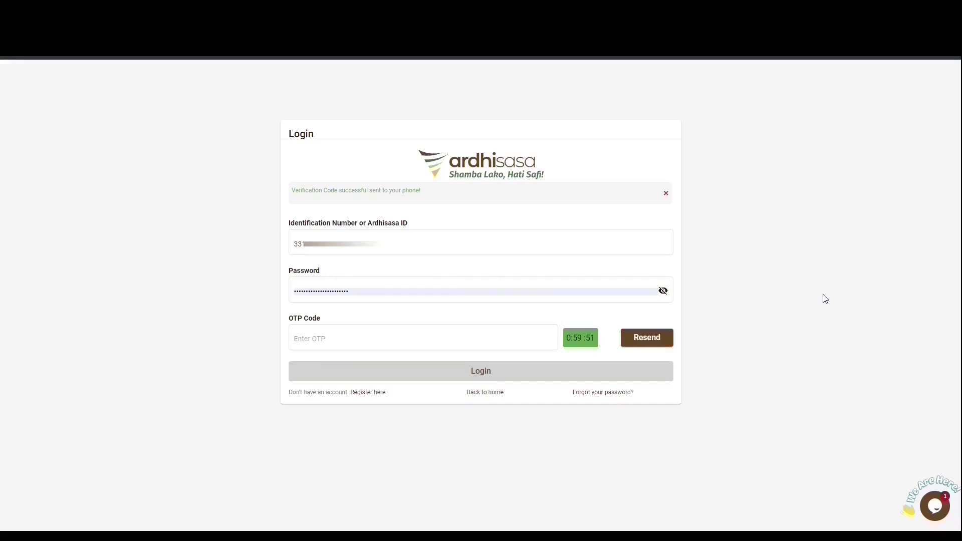
Enter the one-time verification code to complete login.
left_click(460, 336)
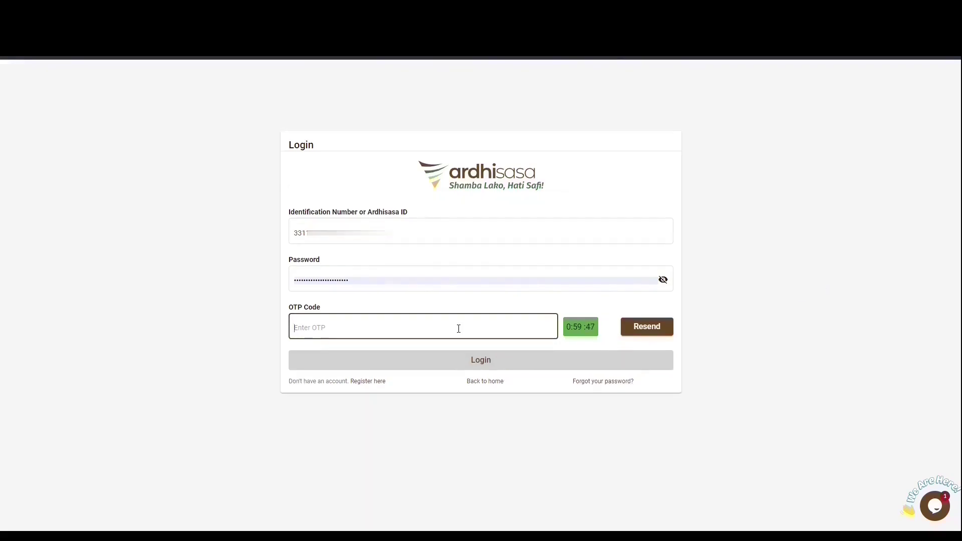
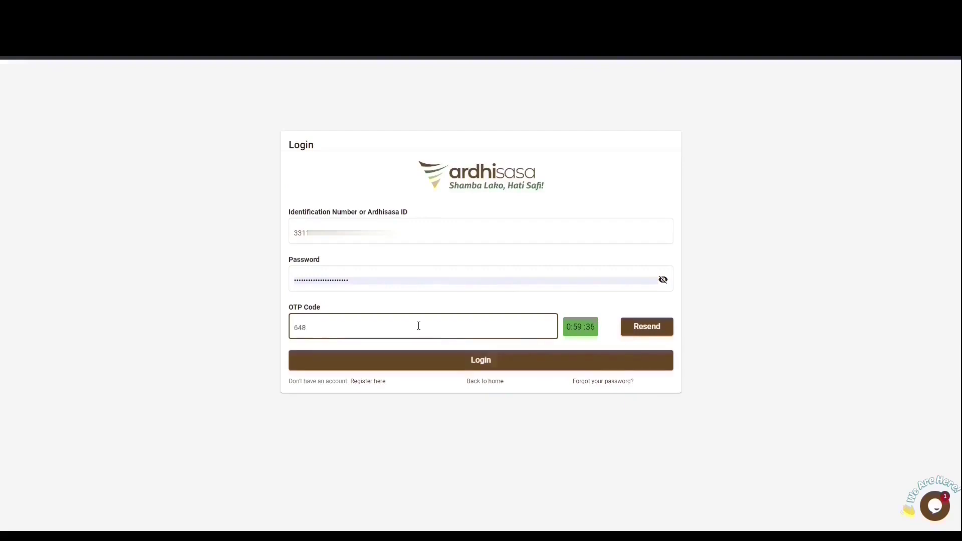
left_click(493, 361)
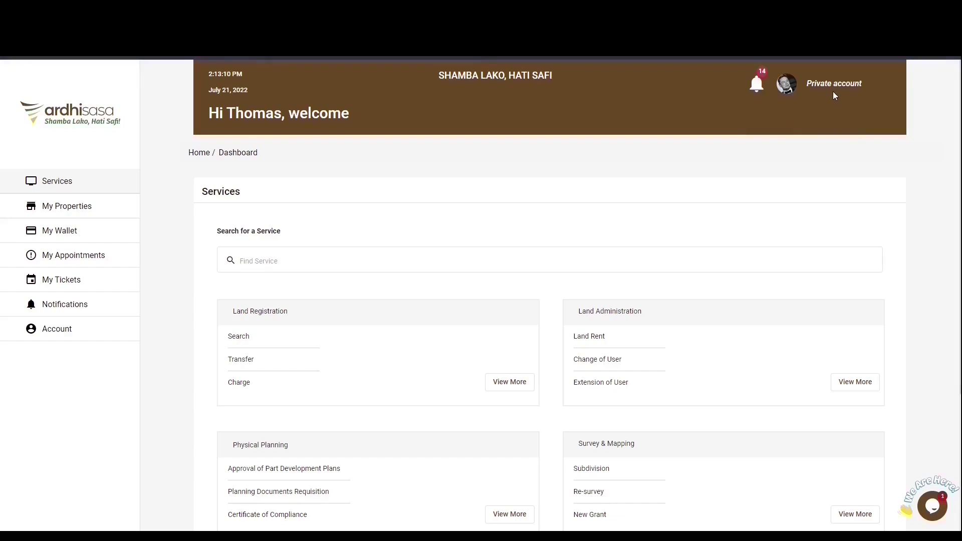
Switch the signed-in profile to the Advocate Account.
left_click(786, 86)
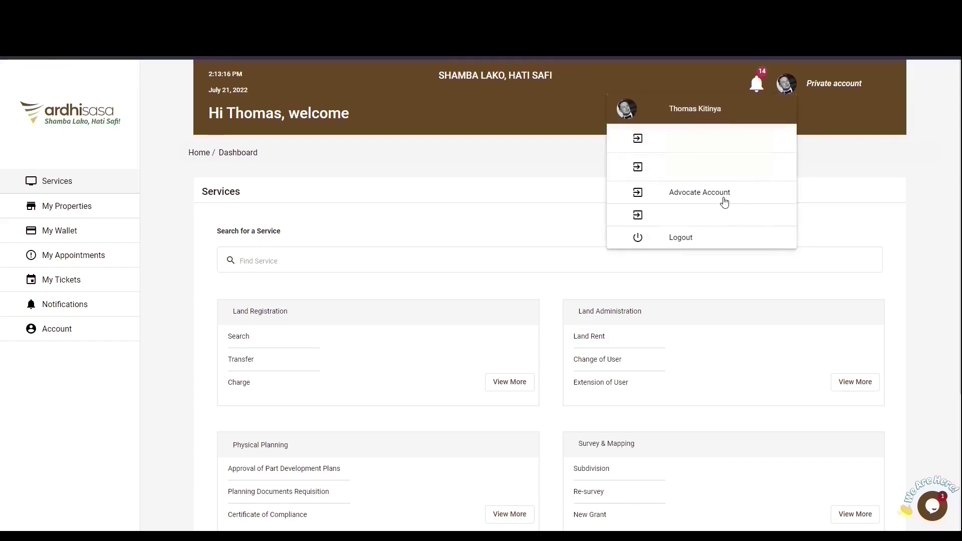
left_click(721, 194)
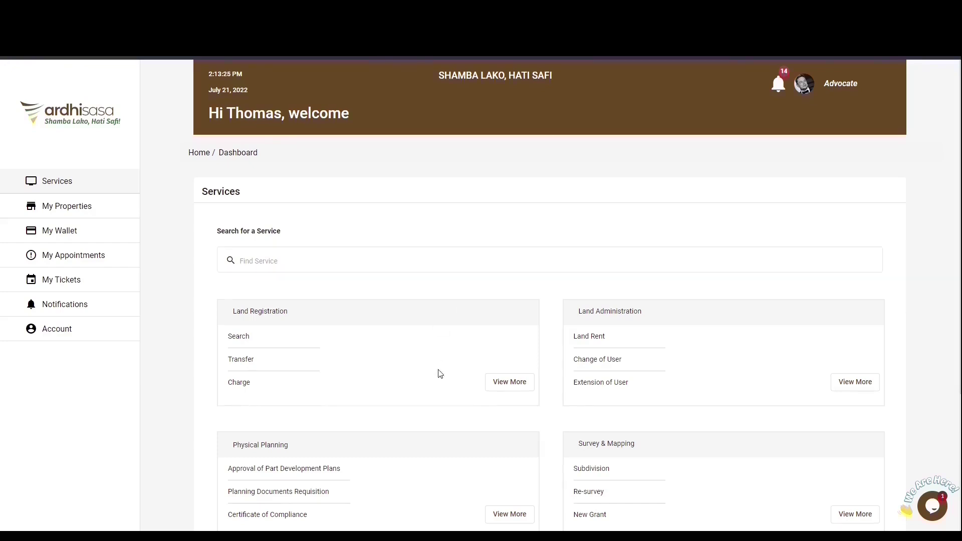
Go to Land Registration's Restriction services and open Registration of Restriction.
left_click(504, 388)
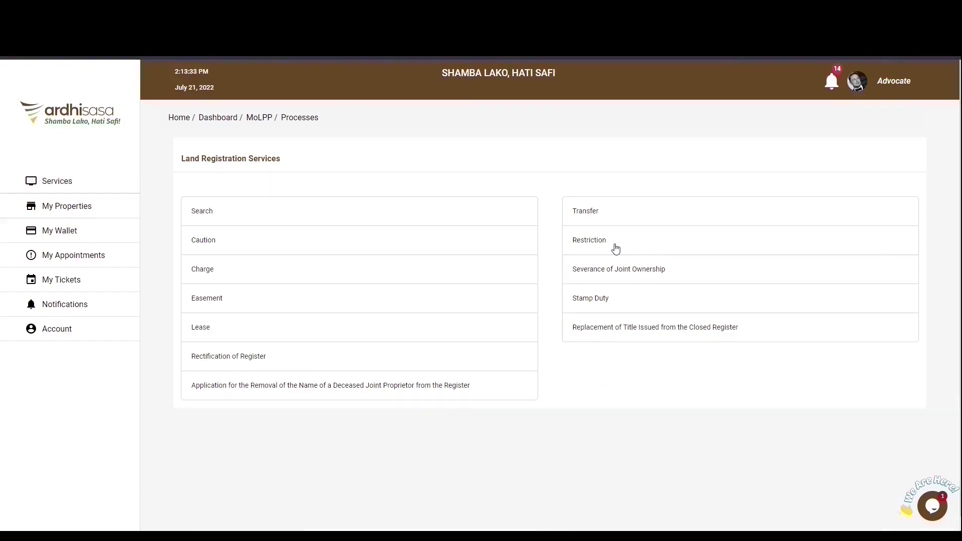
left_click(616, 249)
left_click(292, 210)
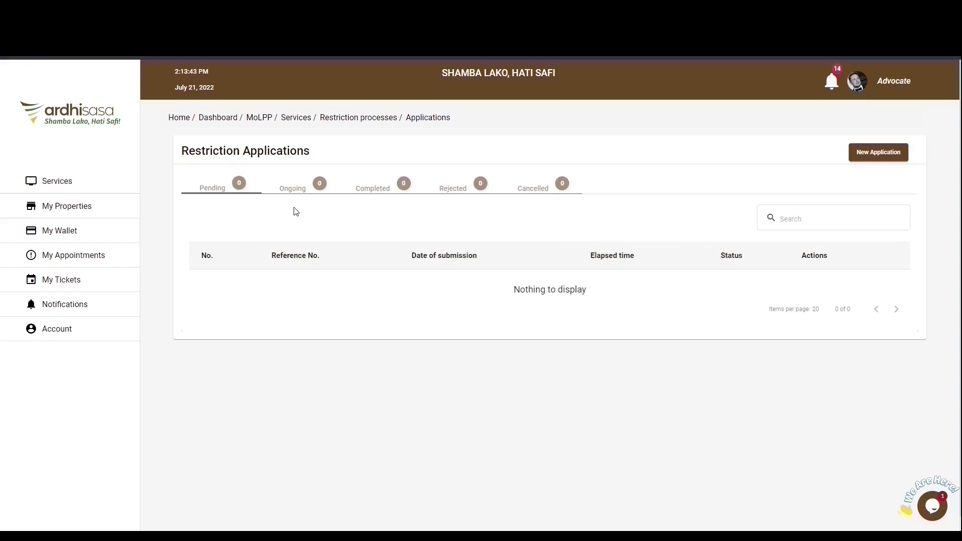
Review the empty Pending, Ongoing, Completed, Rejected and Cancelled lists, then start a New Application.
left_click(228, 190)
left_click(301, 189)
left_click(382, 193)
left_click(454, 196)
left_click(553, 195)
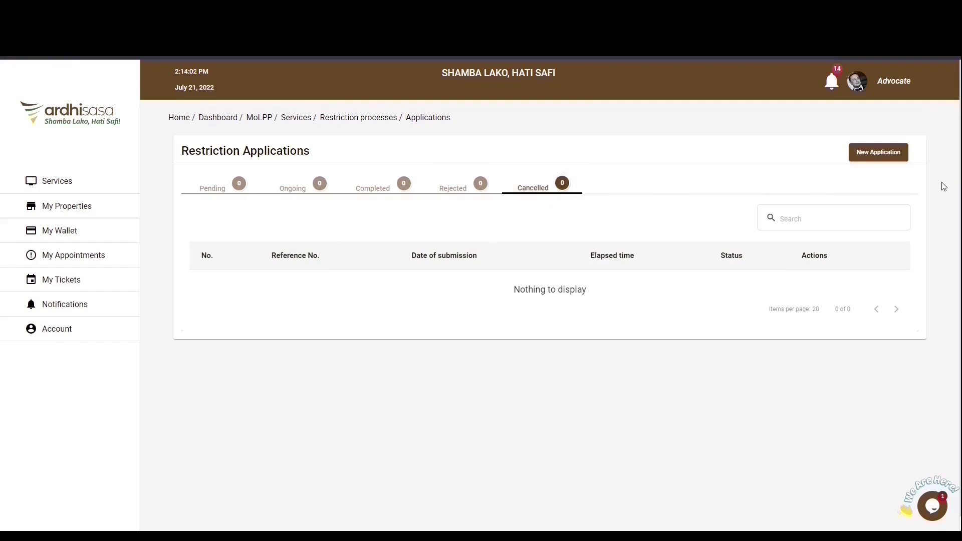
left_click(877, 154)
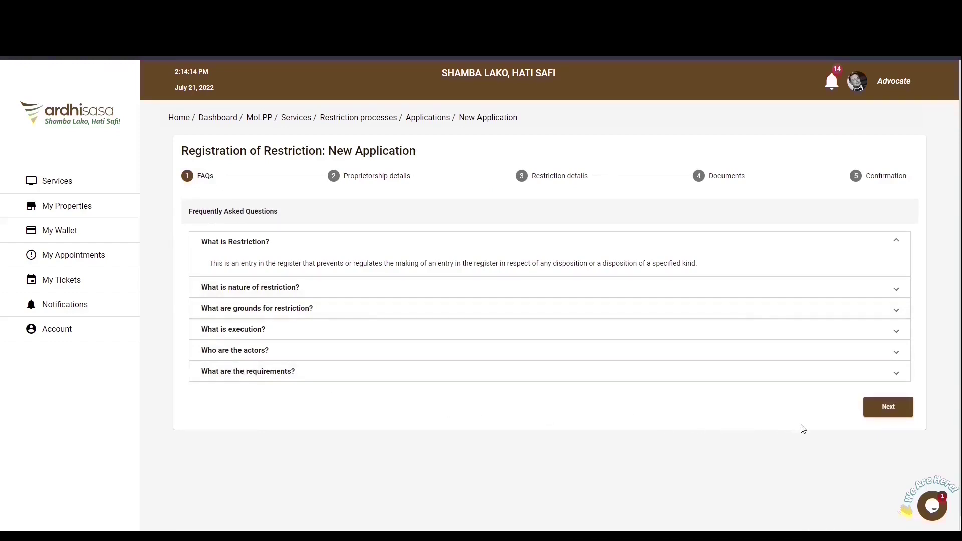
Continue from the restriction FAQs to Proprietorship details.
left_click(888, 407)
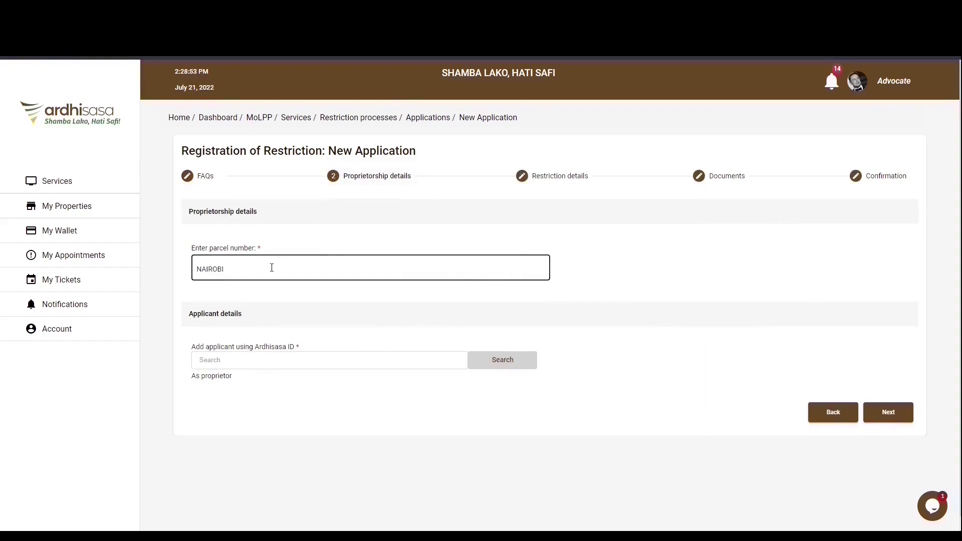
type("LOCK78")
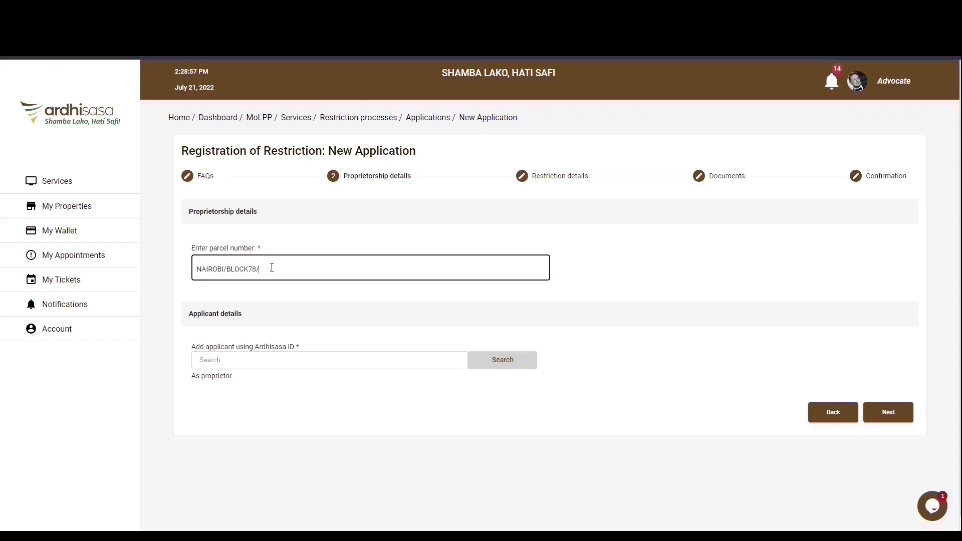
type("/1")
left_click(213, 361)
type("PB0")
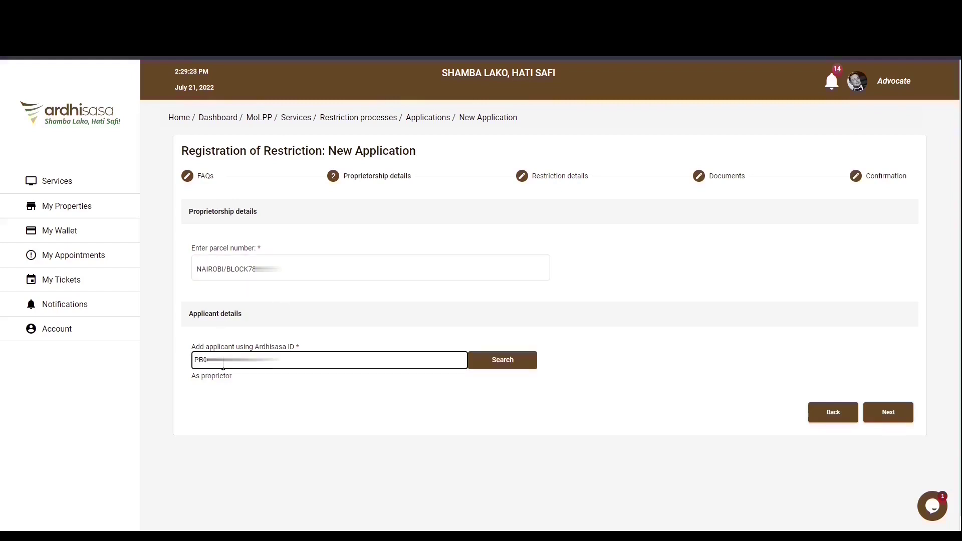
left_click(514, 361)
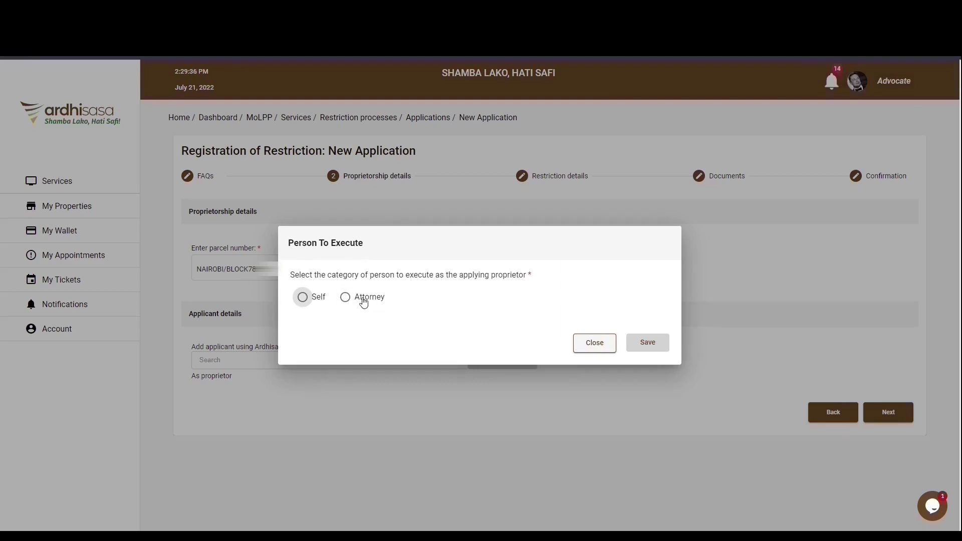
Save Self as the person to execute and advance to Restriction details.
left_click(364, 299)
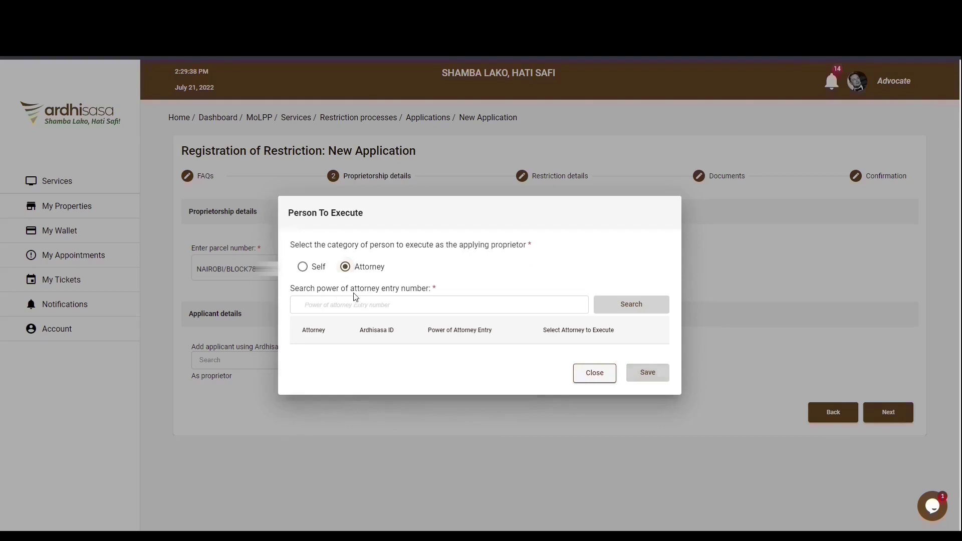
left_click(336, 304)
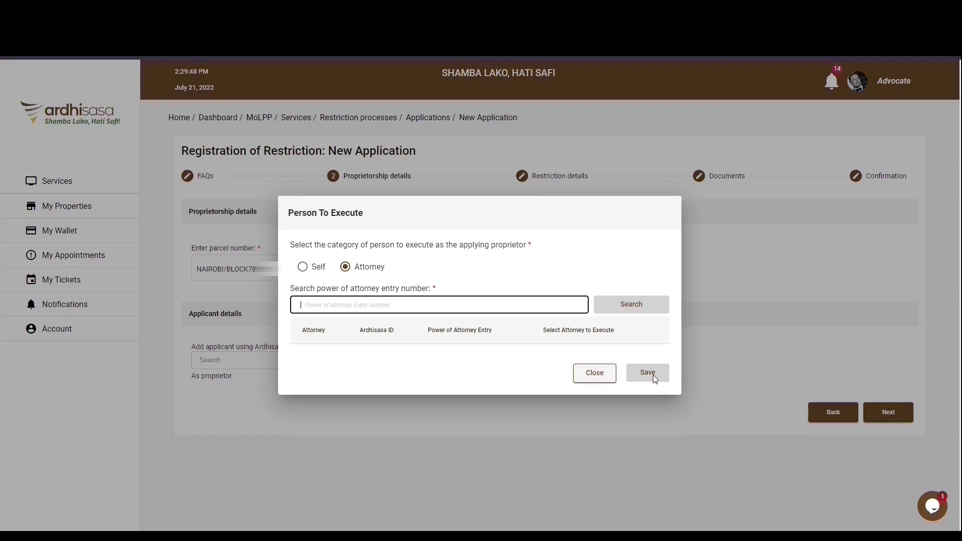
left_click(314, 267)
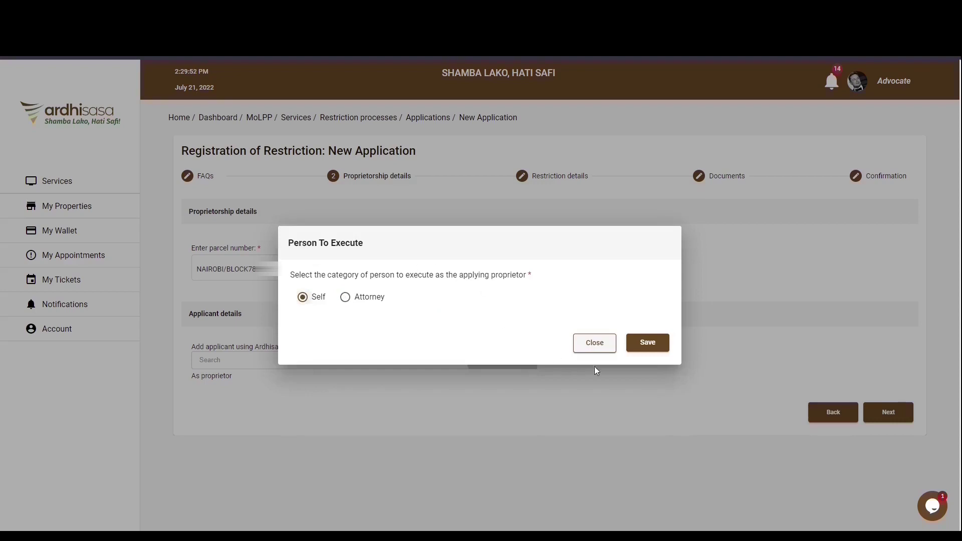
left_click(648, 344)
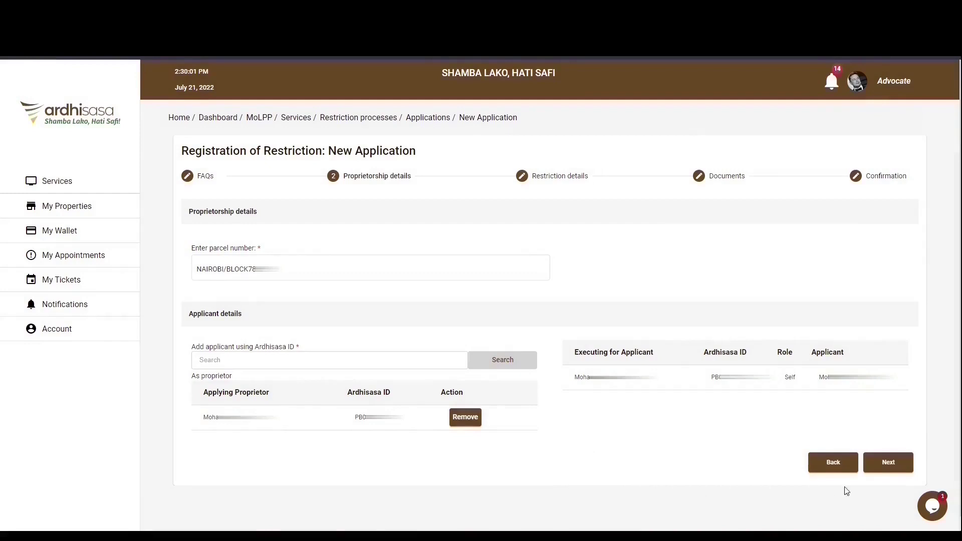
left_click(888, 463)
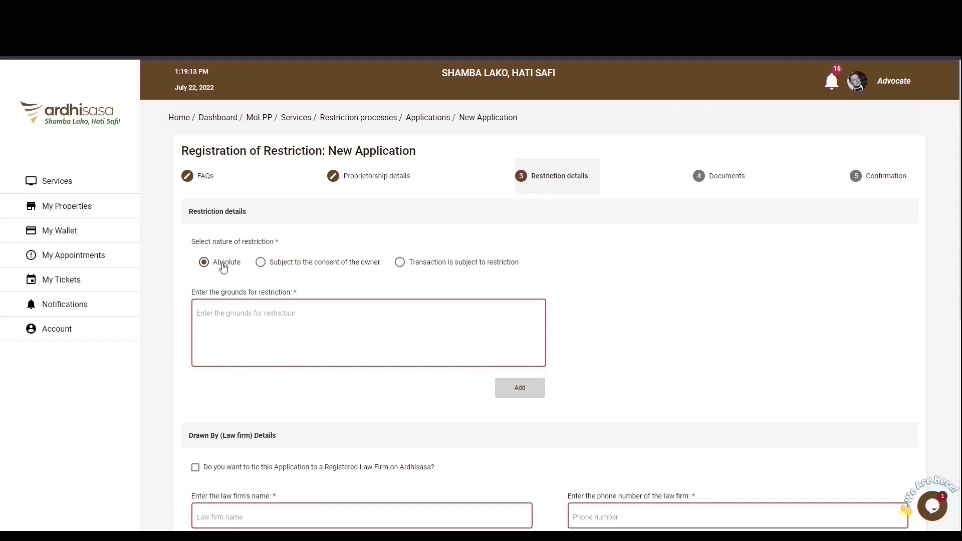
Choose 'Subject to the consent of the owner' and add 'Suspected fraudulent activities' as grounds.
left_click(280, 266)
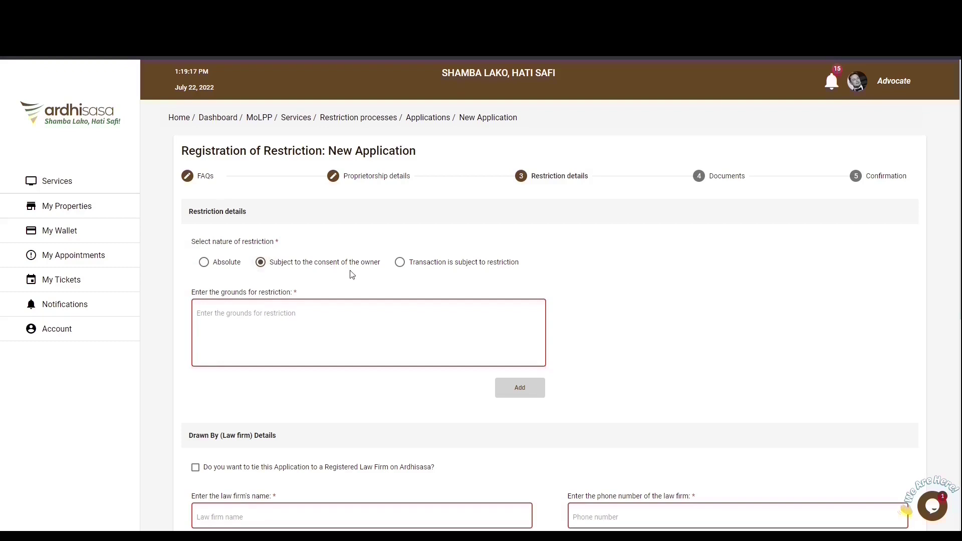
left_click(421, 267)
left_click(324, 270)
left_click(277, 313)
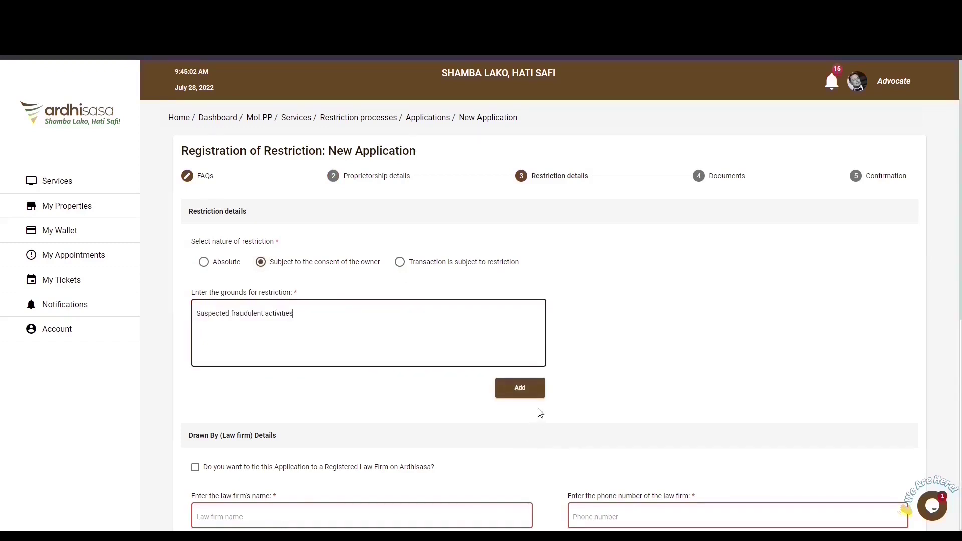
left_click(519, 390)
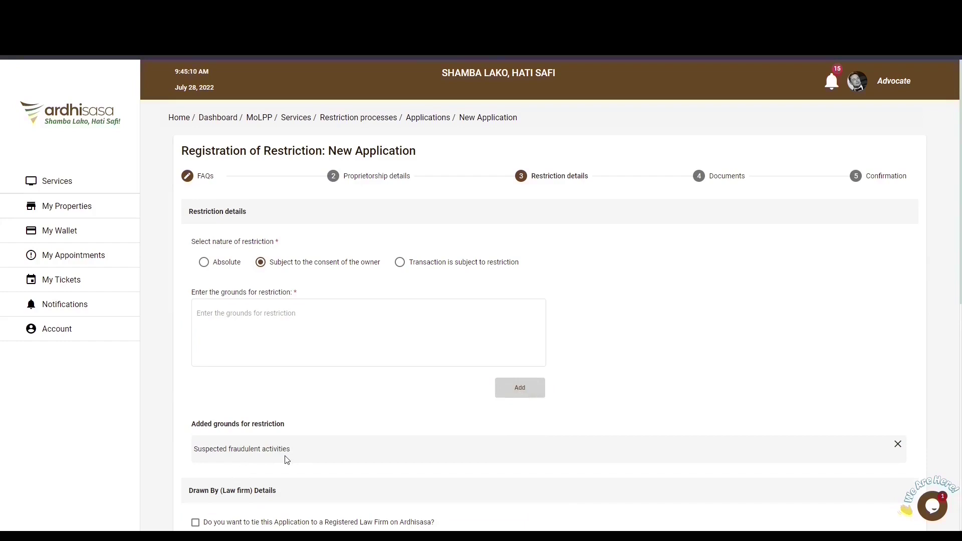
scroll(287, 460, "down", 7)
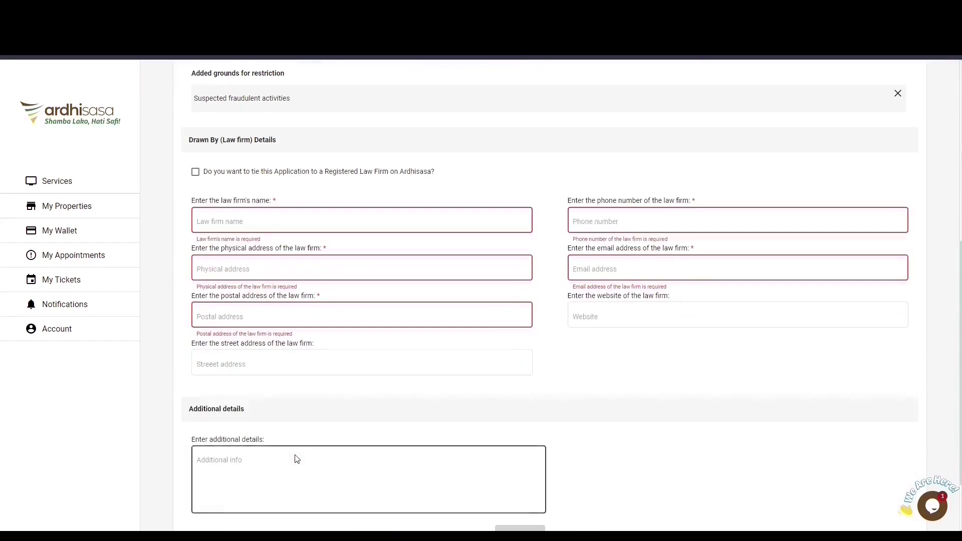
Leave the registered law firm option unticked to enter firm details manually.
scroll(296, 459, "down", 1)
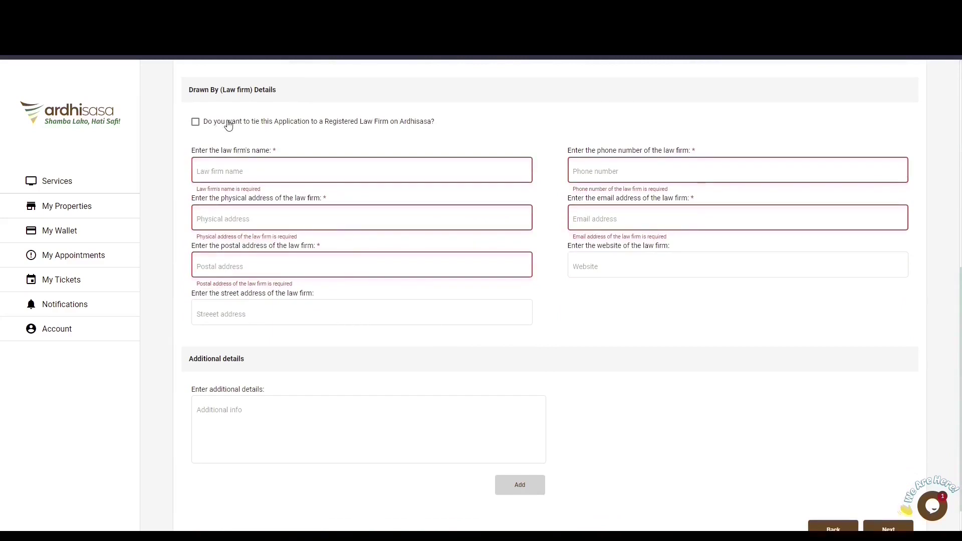
left_click(196, 122)
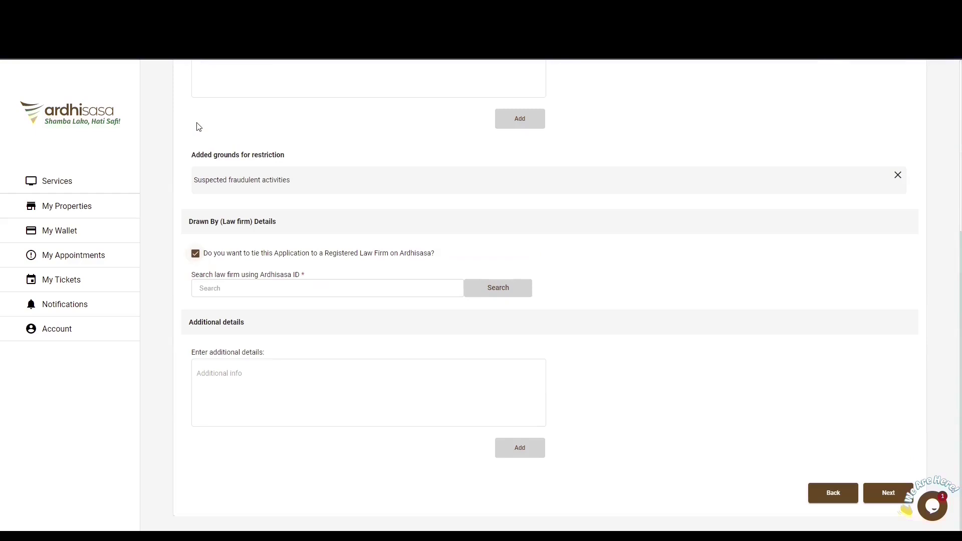
left_click(252, 287)
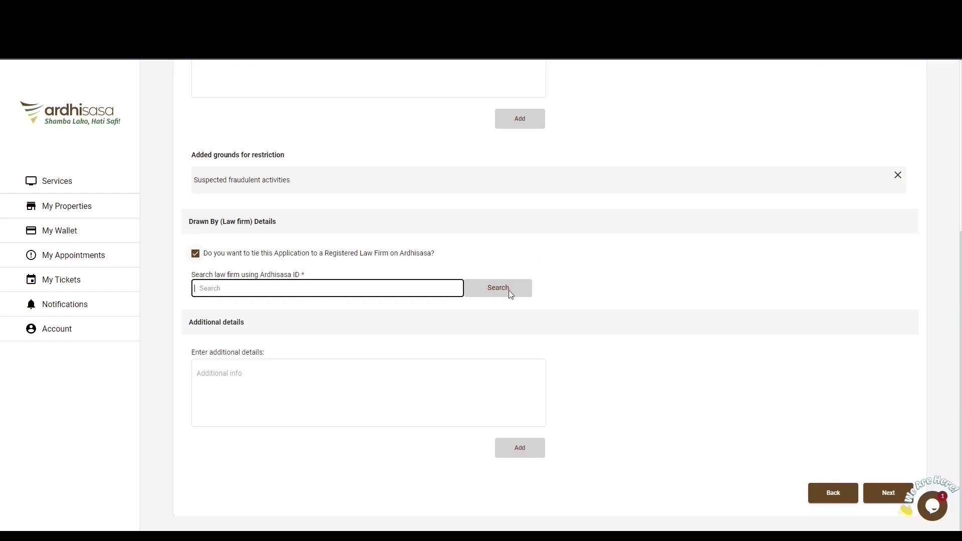
left_click(196, 260)
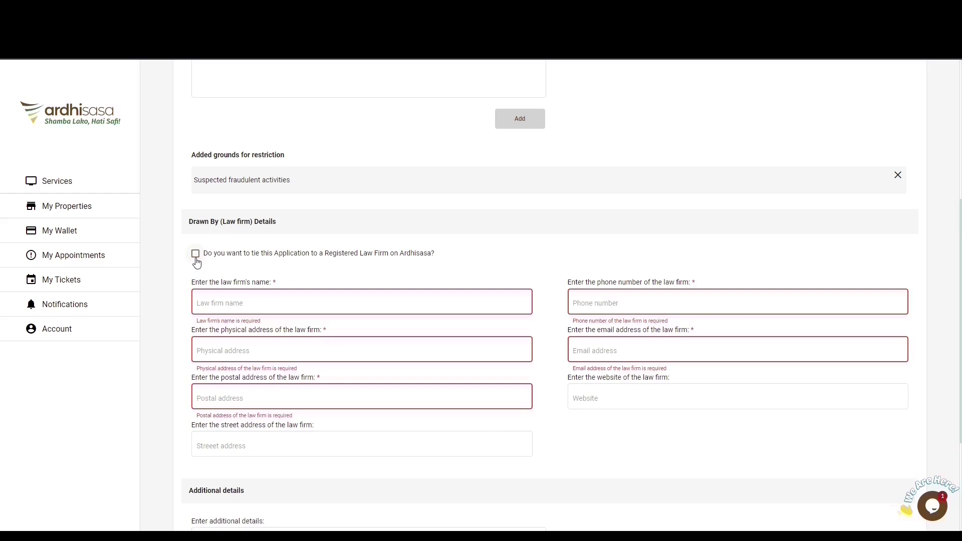
scroll(195, 262, "down", 3)
Enter law firm name ARDHISASA ADVOCATES with its physical and postal addresses.
left_click(289, 157)
type("ARDHISASA ADVOCATES")
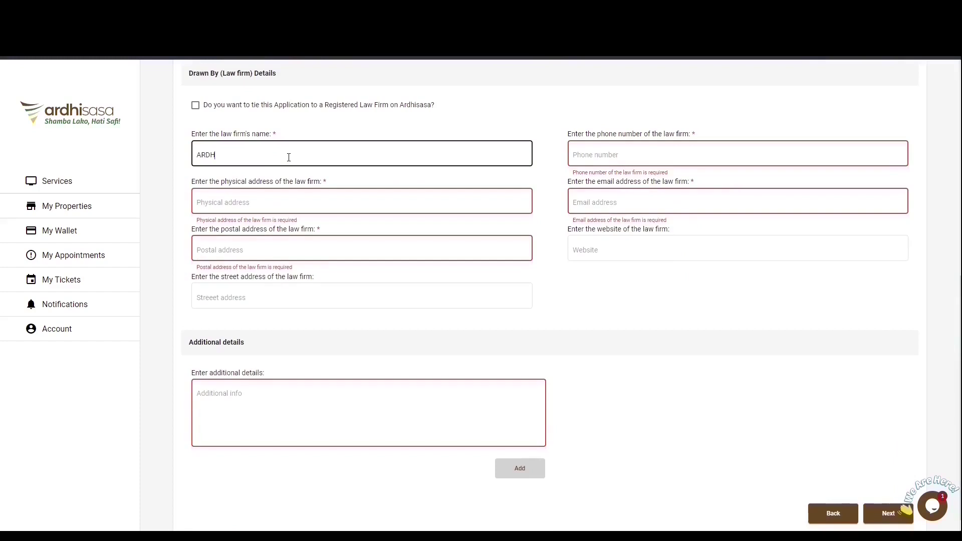
left_click(279, 203)
type("ARDHISASA, OFF NGONG ROAD, NBI")
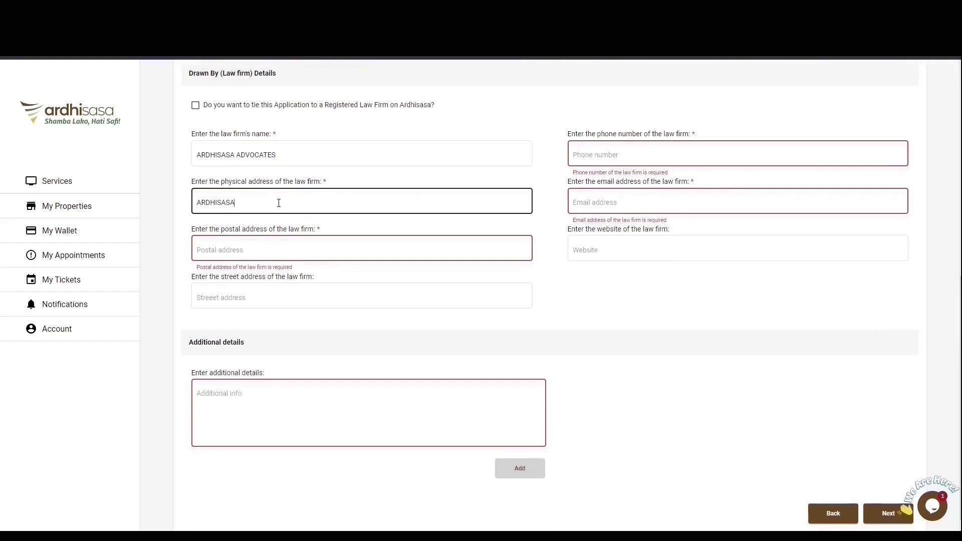
left_click(248, 249)
type("30450")
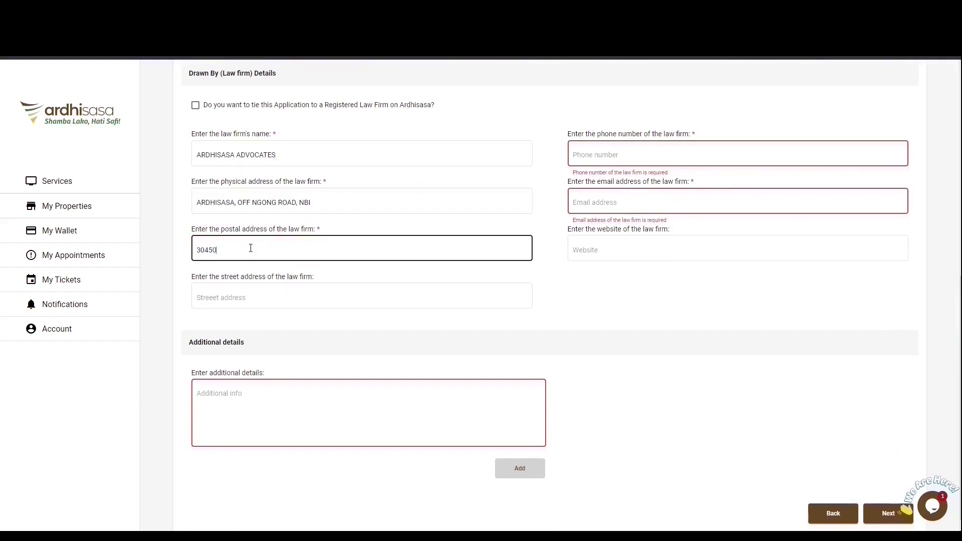
type("-00100")
Add the firm's phone number, e-mail and website, then proceed to Documents.
left_click(638, 153)
type("0768")
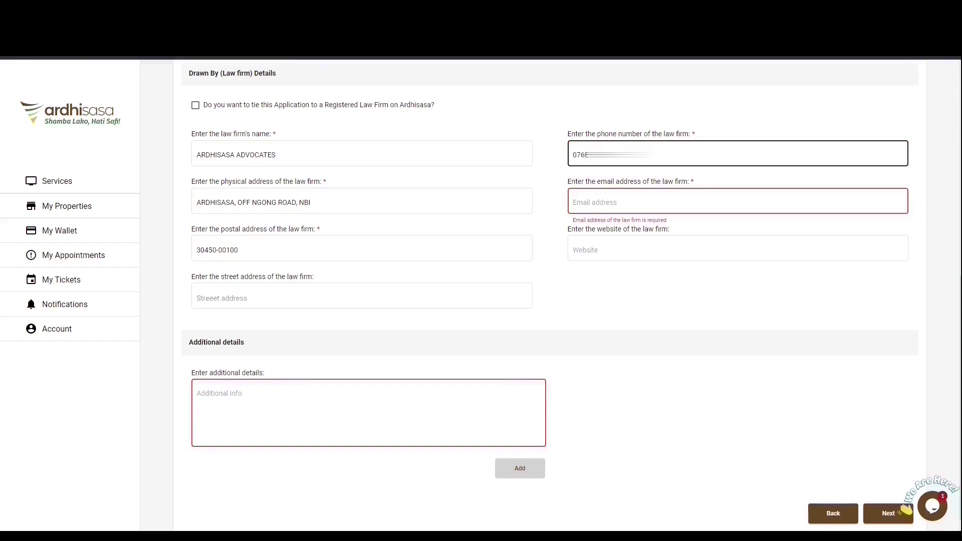
left_click(662, 202)
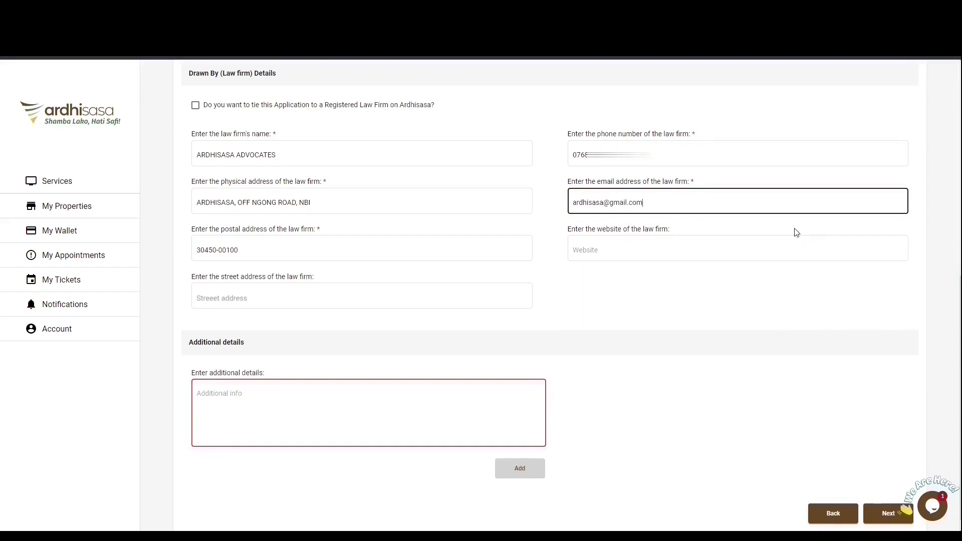
left_click(609, 250)
type("ardh")
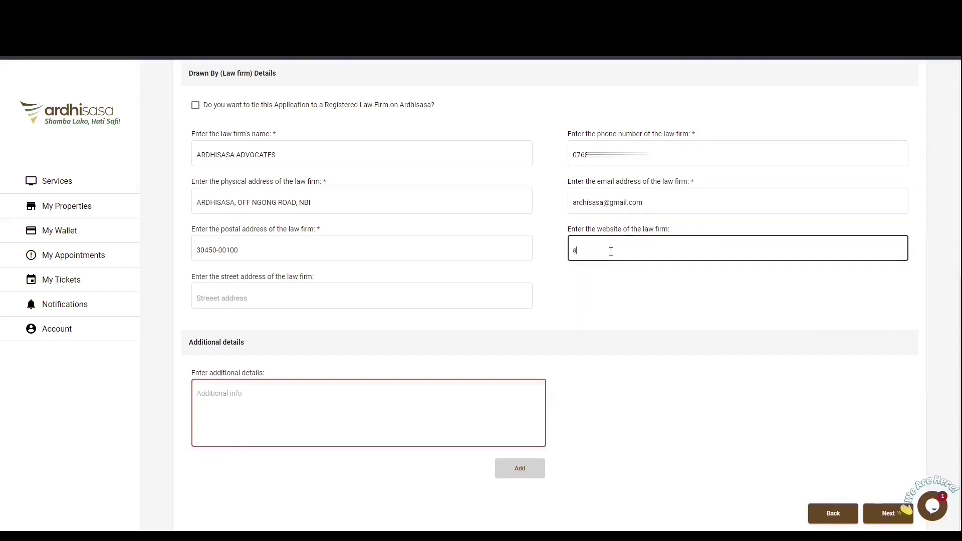
type("iadviocates.co.ke")
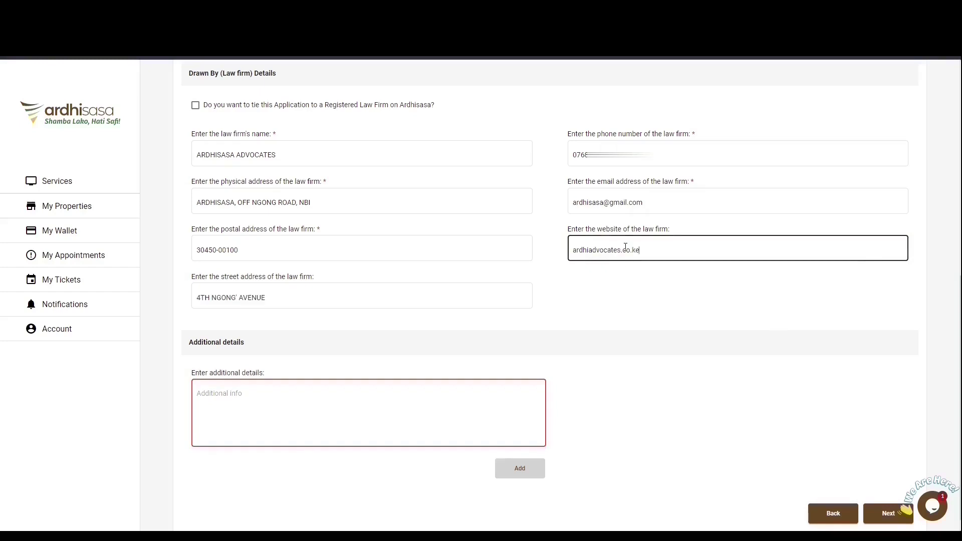
key("Tab")
left_click(938, 456)
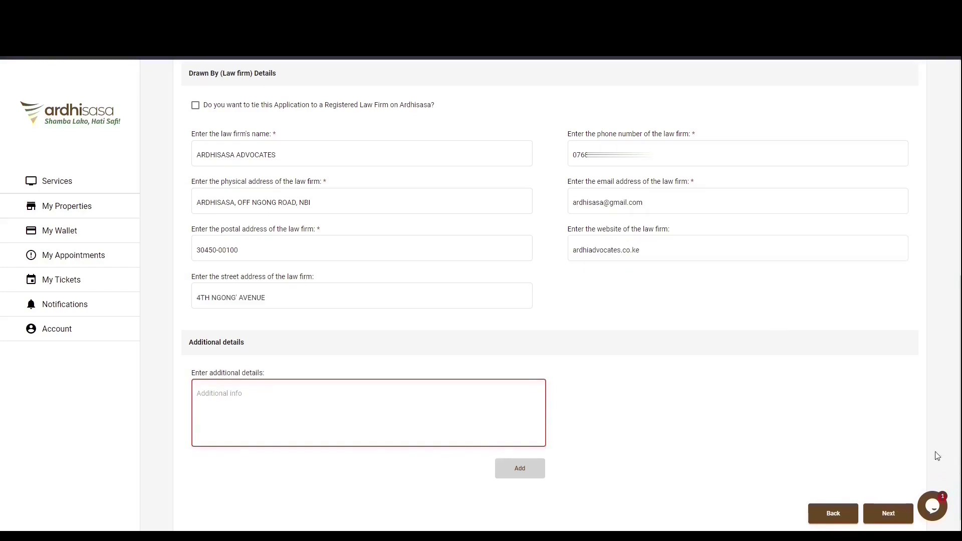
left_click(888, 514)
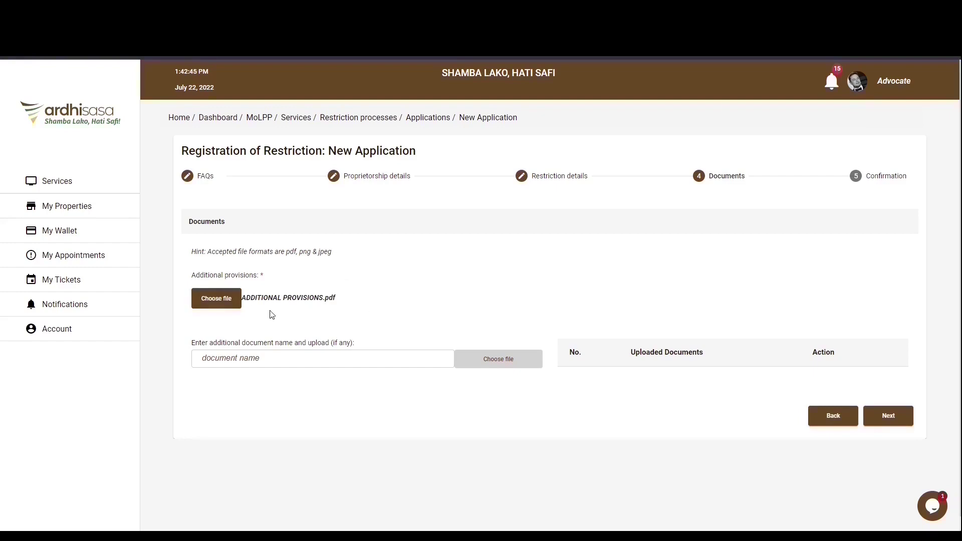
Add and upload a document named NATIONAL ID, then continue to Confirmation.
left_click(235, 361)
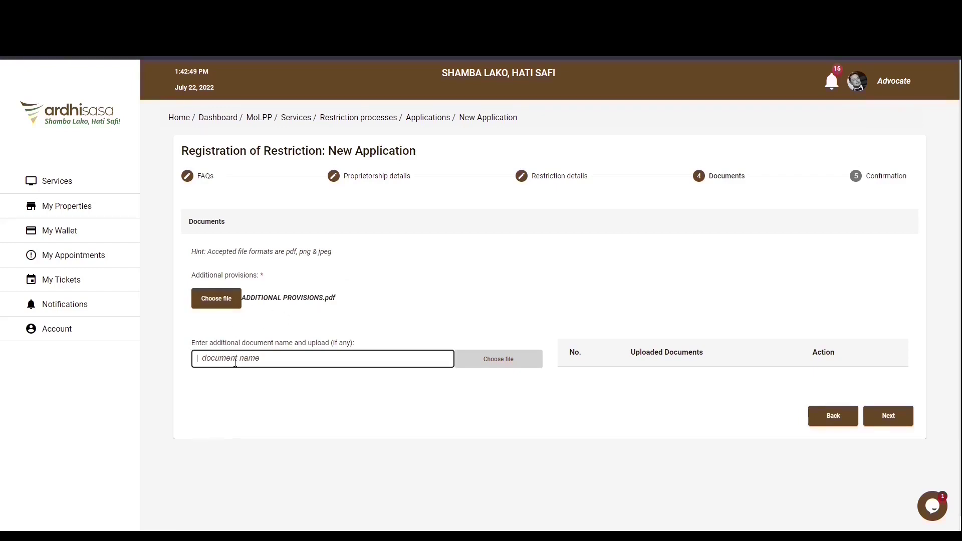
type("NATIONAL ID")
left_click(530, 364)
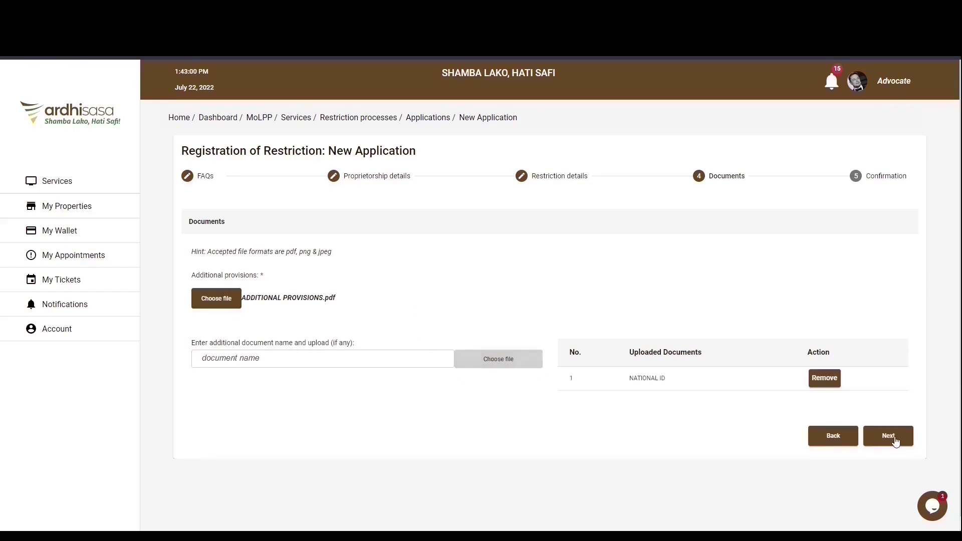
left_click(889, 436)
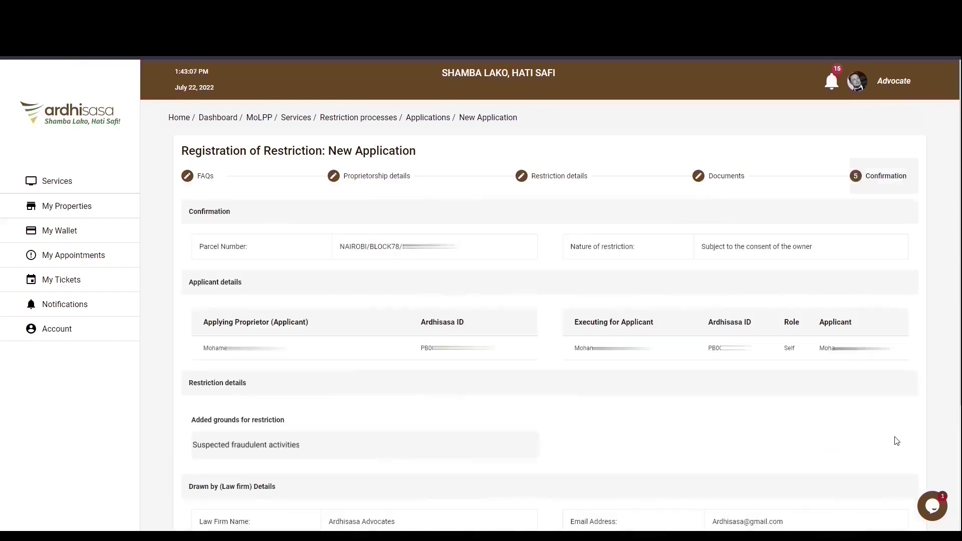
Submit the Registration of Restriction application from the Confirmation page and confirm with Yes.
scroll(776, 431, "down", 3)
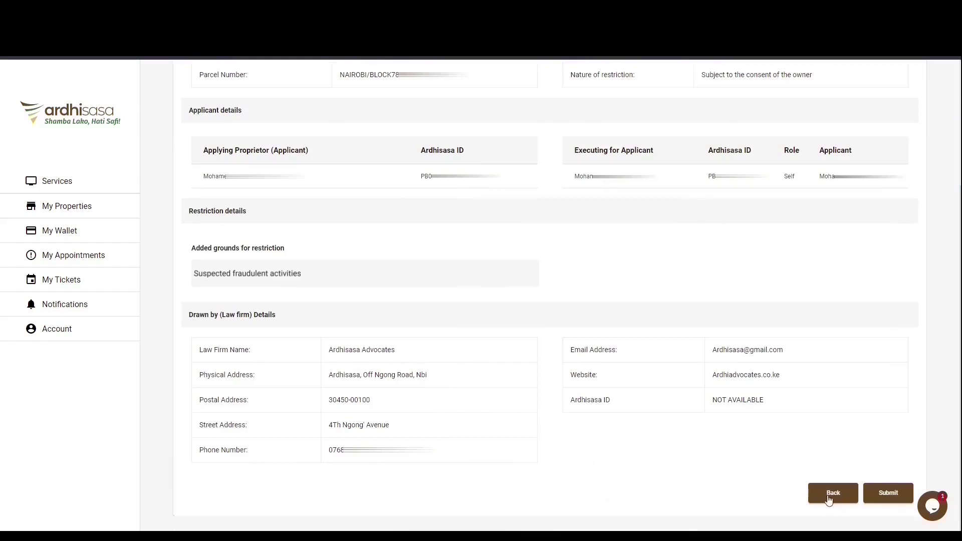
left_click(888, 494)
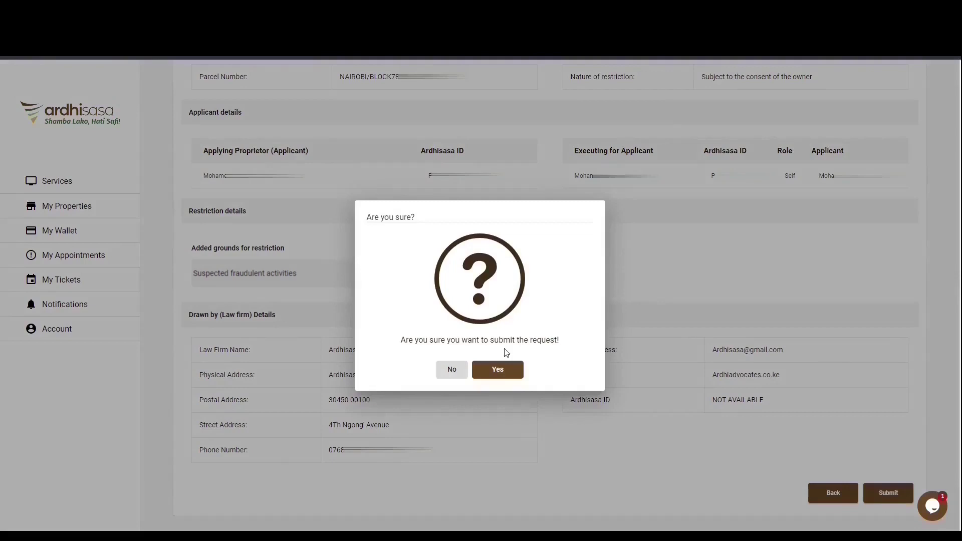
left_click(506, 371)
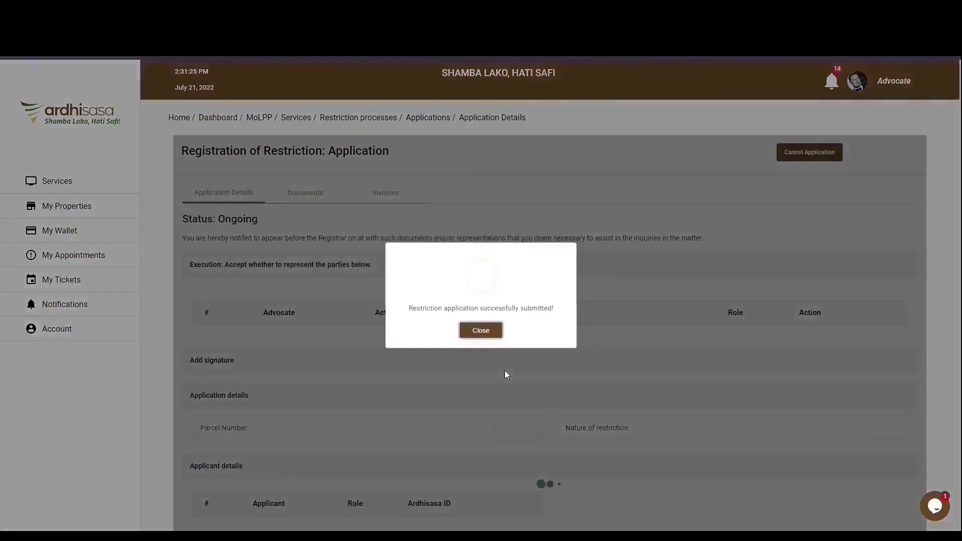
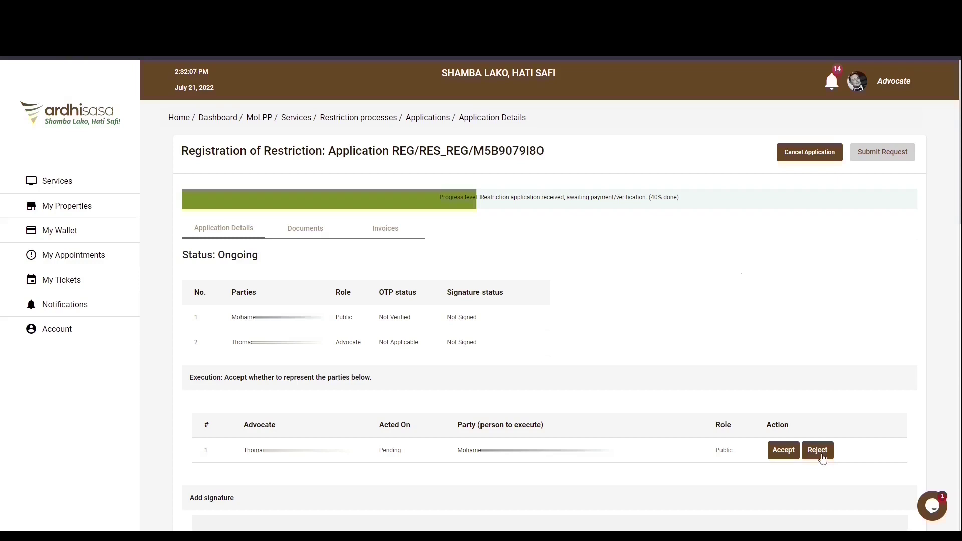
Accept representing the party in the Execution row and return to the Services dashboard.
left_click(783, 456)
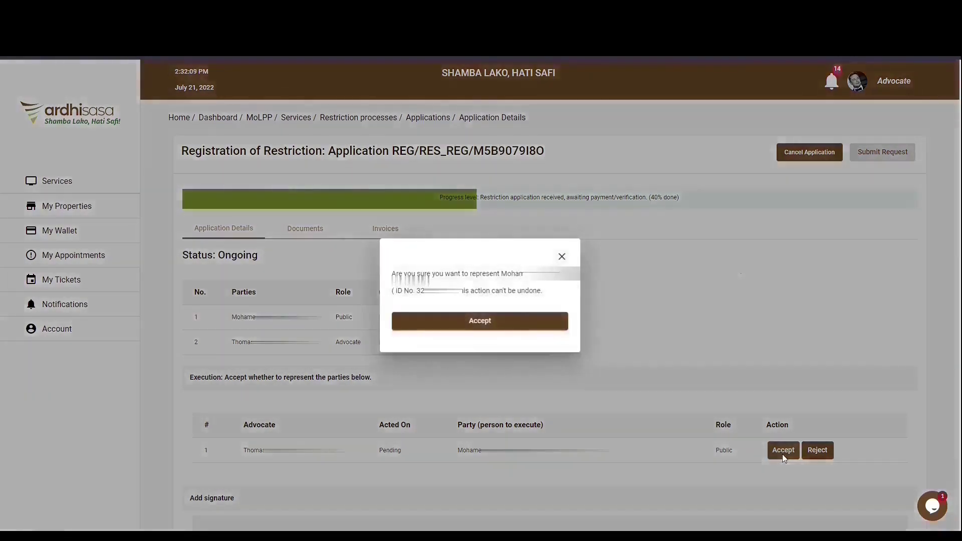
left_click(498, 326)
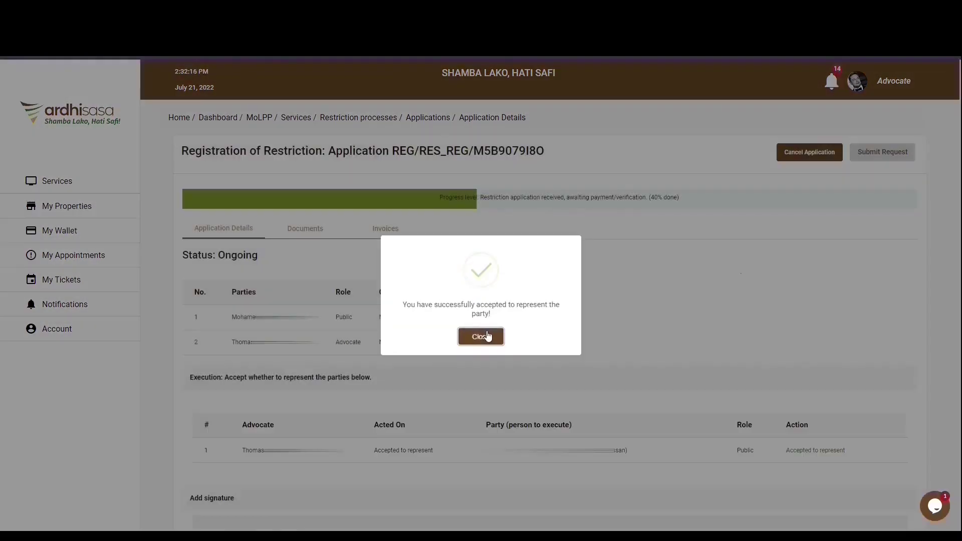
left_click(487, 335)
scroll(487, 336, "down", 4)
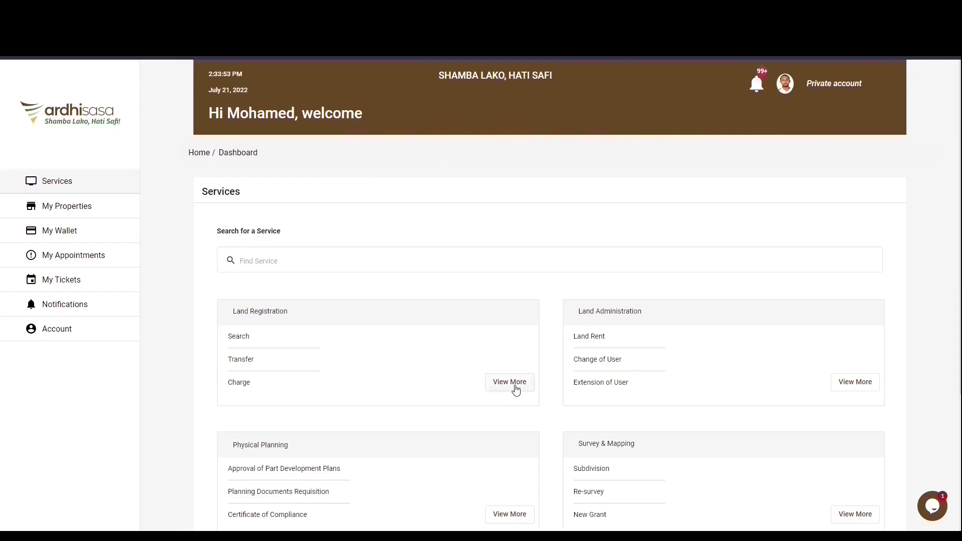
Open the pending application under Land Registration > Restriction > Registration of Restriction.
left_click(513, 384)
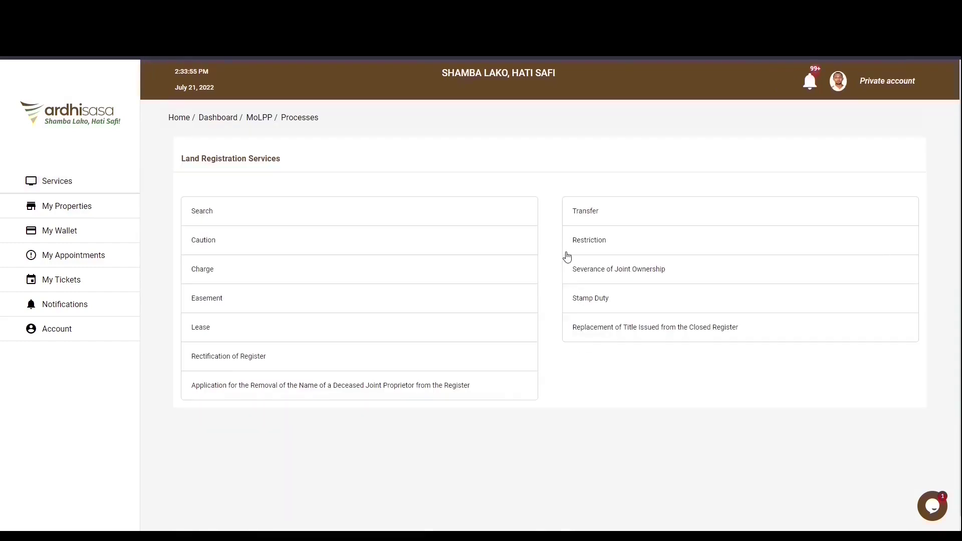
left_click(590, 239)
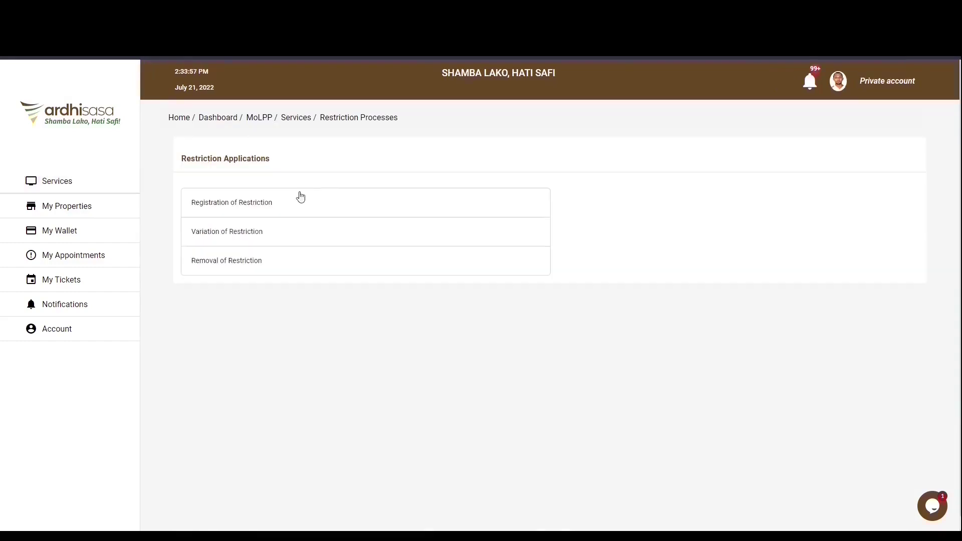
left_click(251, 209)
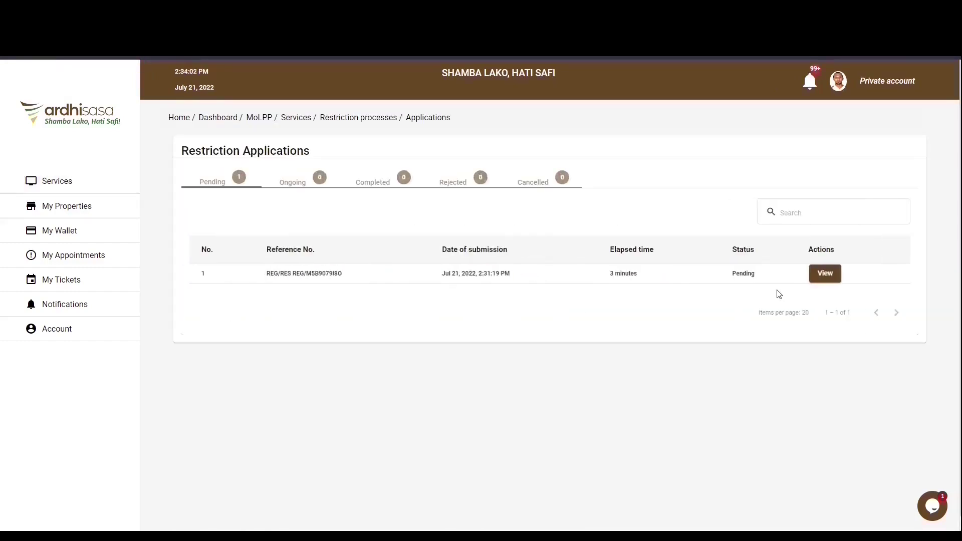
left_click(824, 274)
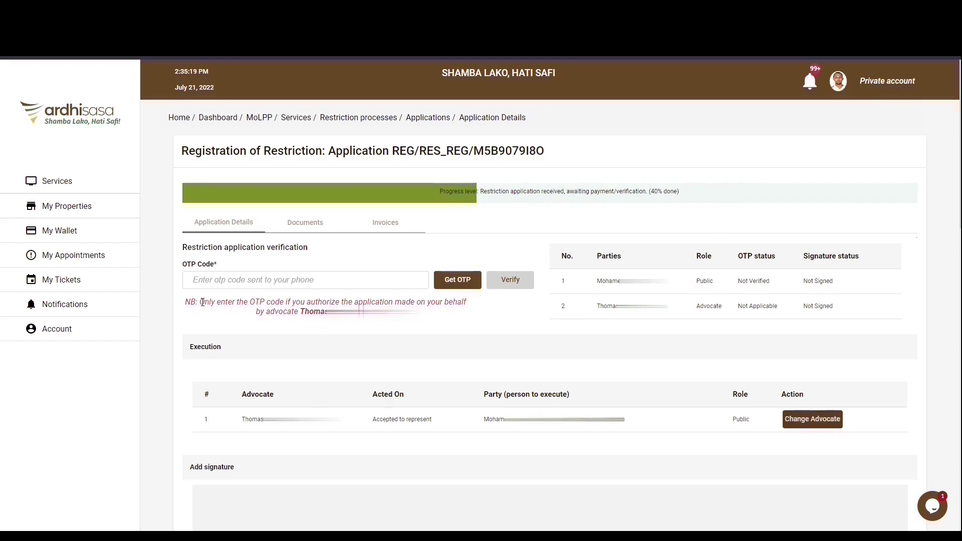
Request an OTP by SMS, enter the received code, and verify it.
left_click_drag(199, 302, 424, 319)
left_click(423, 319)
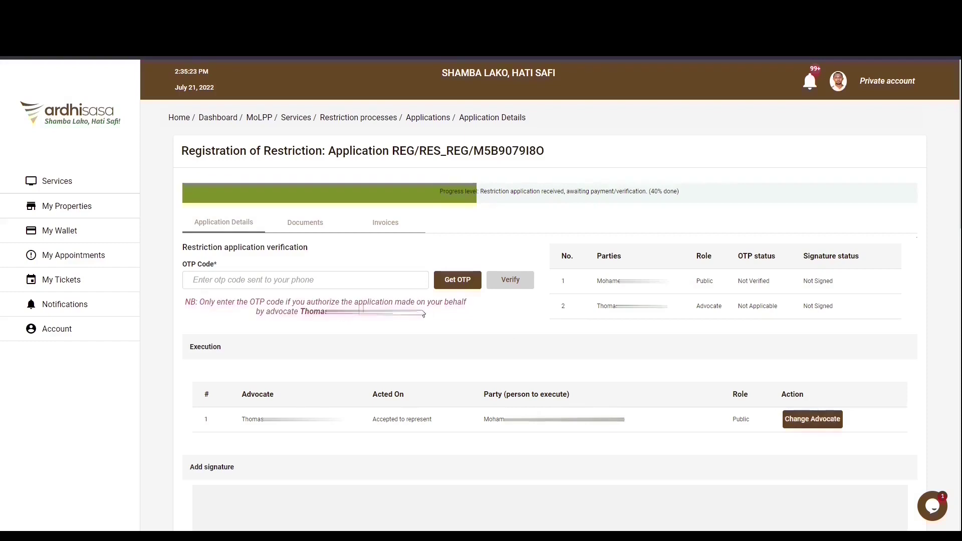
left_click(452, 281)
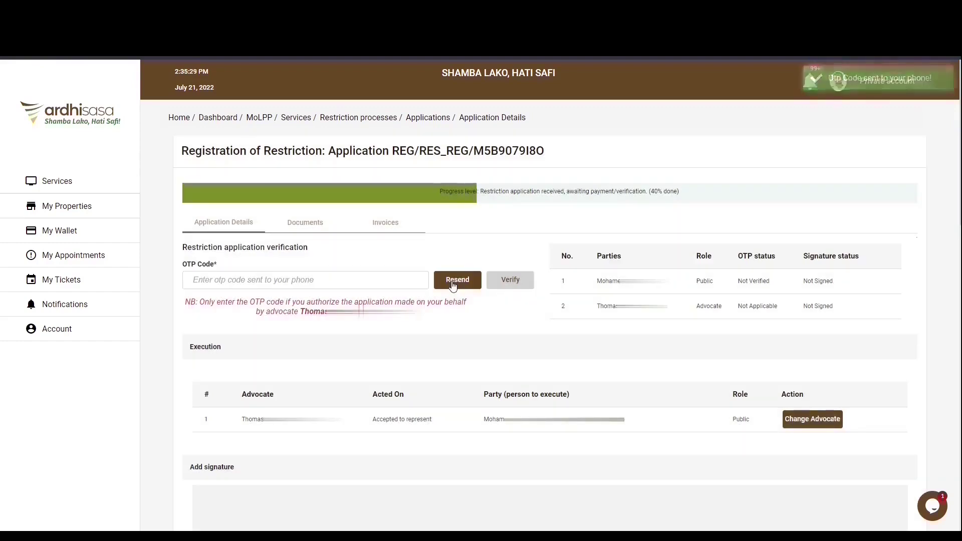
left_click(257, 280)
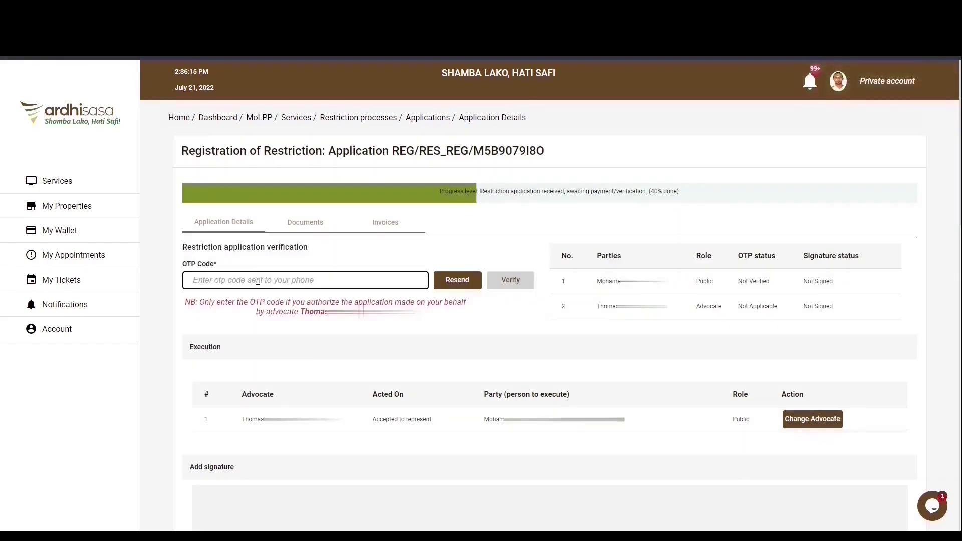
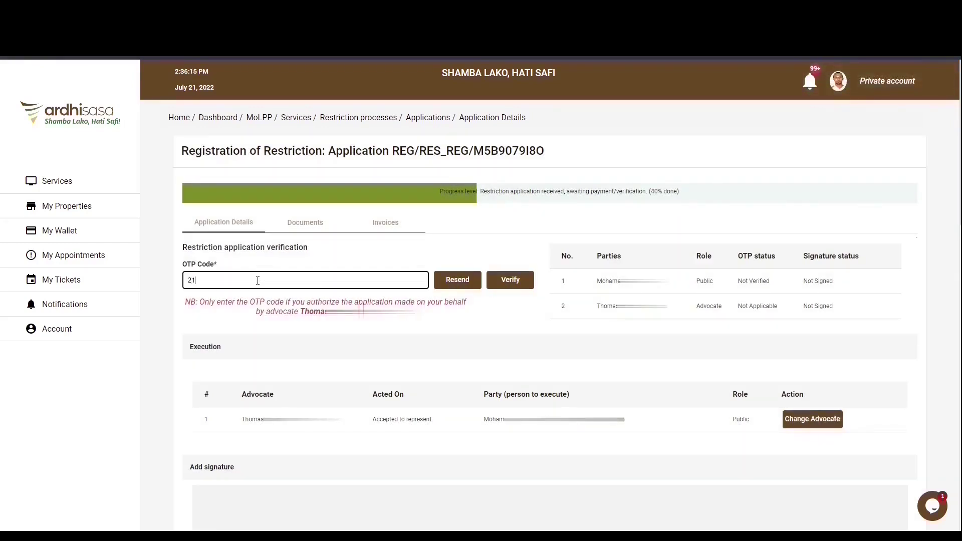
left_click(512, 280)
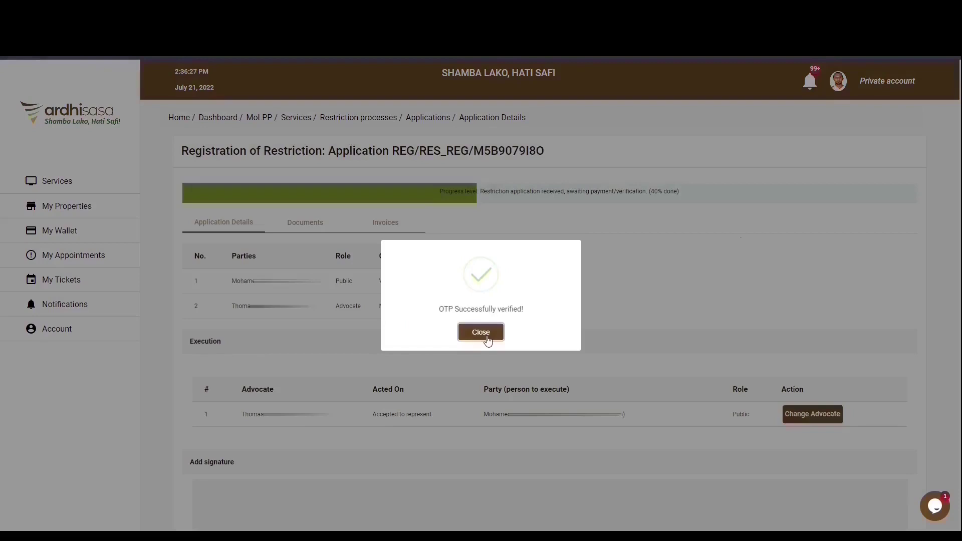
Keep the current advocate after checking Change Advocate, then scroll to the Add signature pad.
left_click(481, 332)
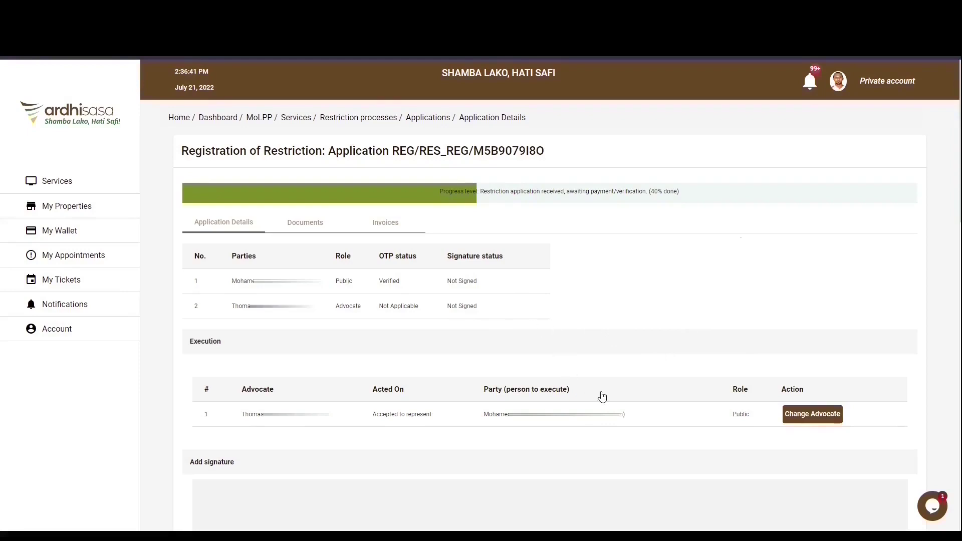
left_click(824, 416)
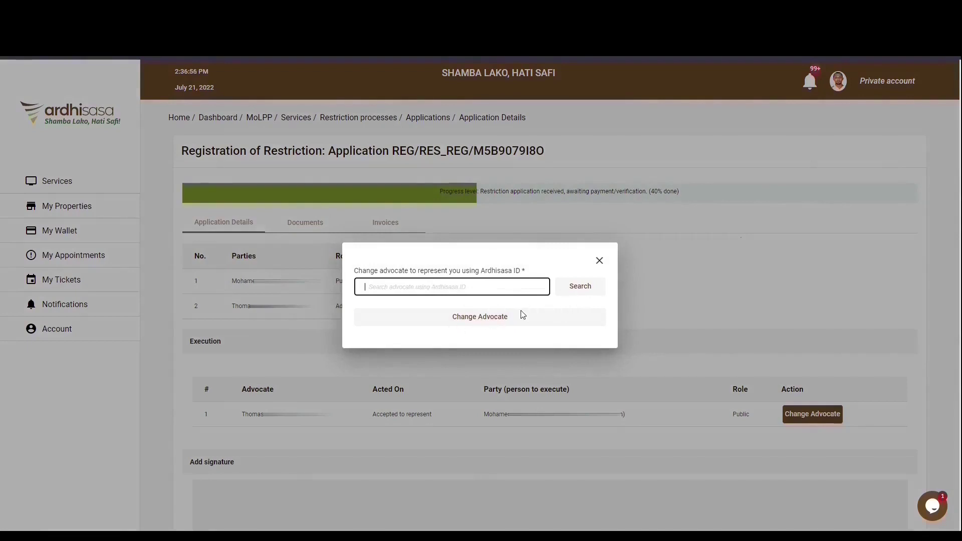
left_click(600, 260)
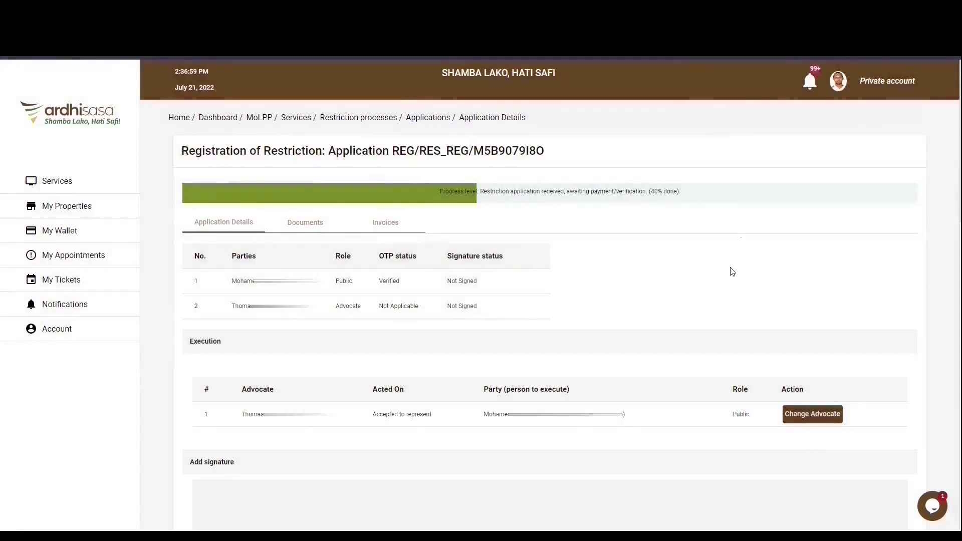
scroll(732, 271, "down", 6)
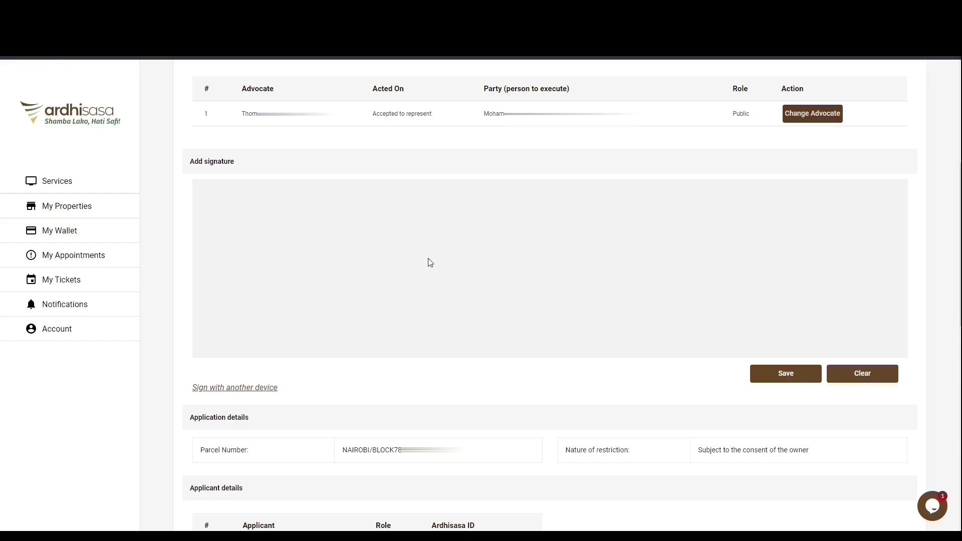
left_click(251, 389)
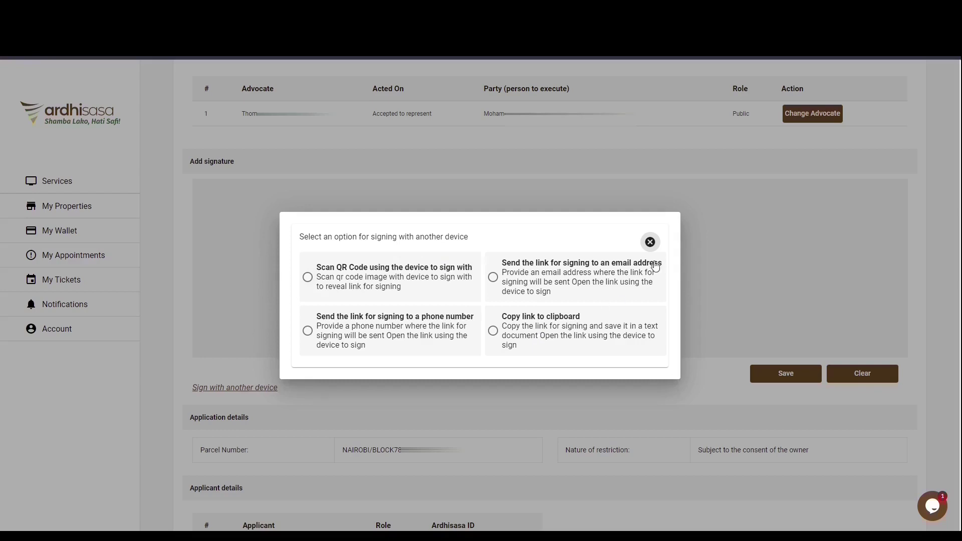
left_click(653, 243)
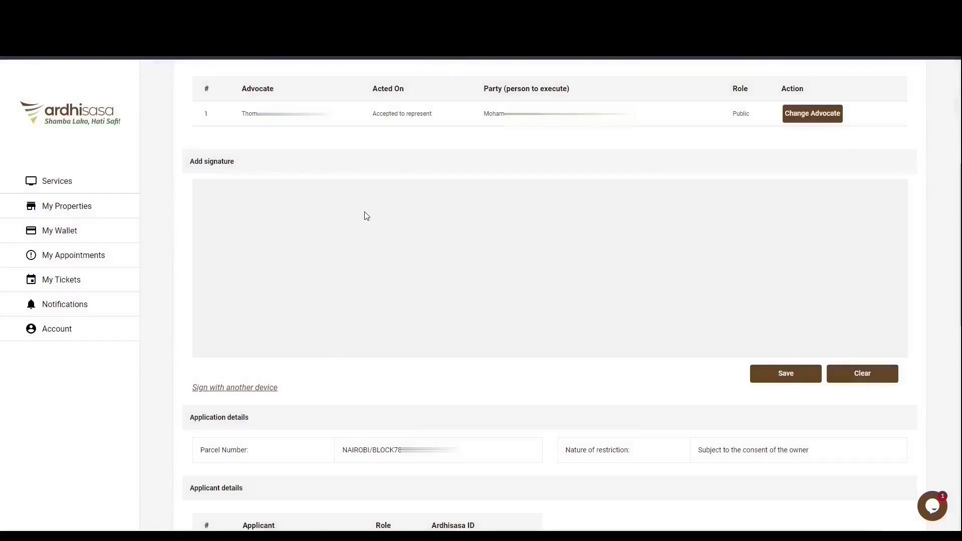
Draw and save the public party's signature, confirming with Yes.
mouse_move(364, 215)
left_mouse_down()
mouse_move(337, 266)
mouse_move(553, 296)
left_mouse_up()
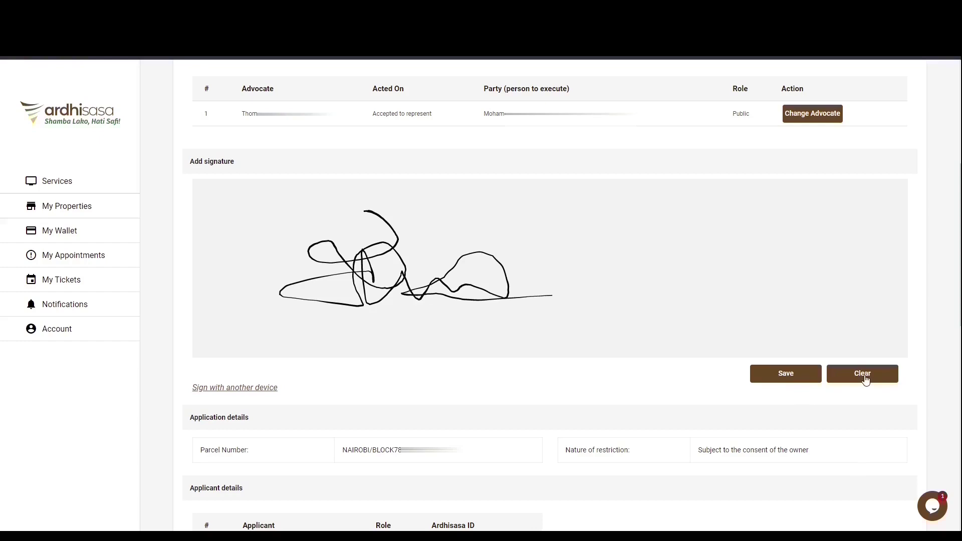
left_click(800, 382)
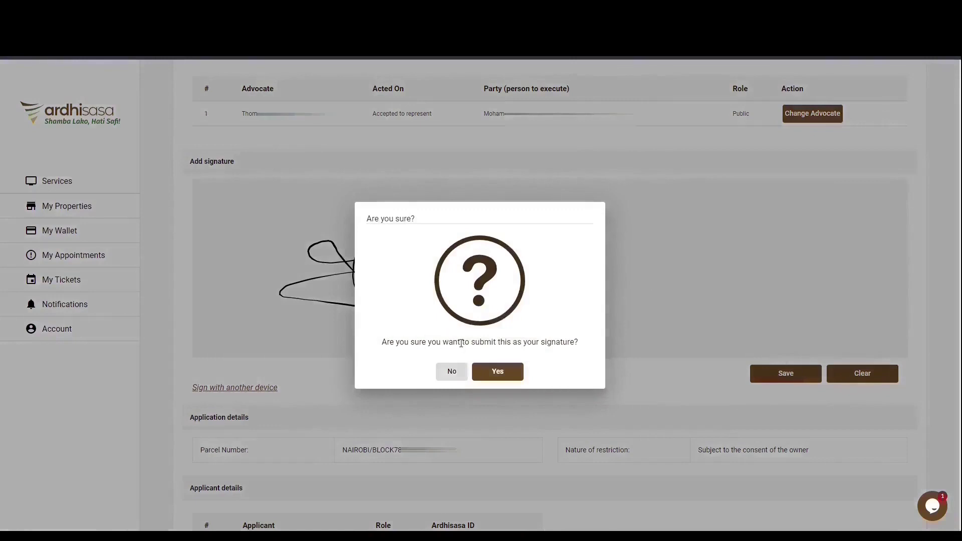
left_click(498, 376)
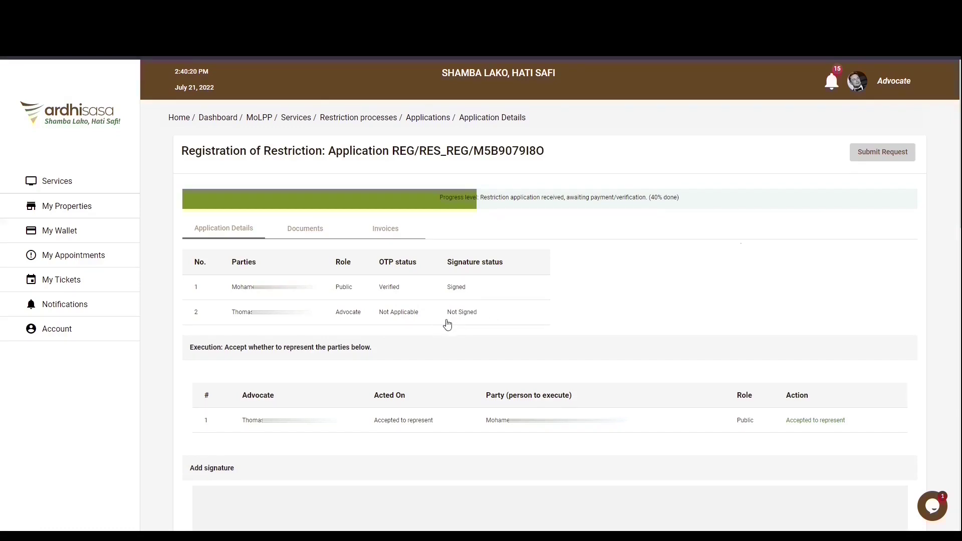
Draw and save the advocate's signature in the Add signature pad, confirming with Yes.
scroll(447, 325, "down", 5)
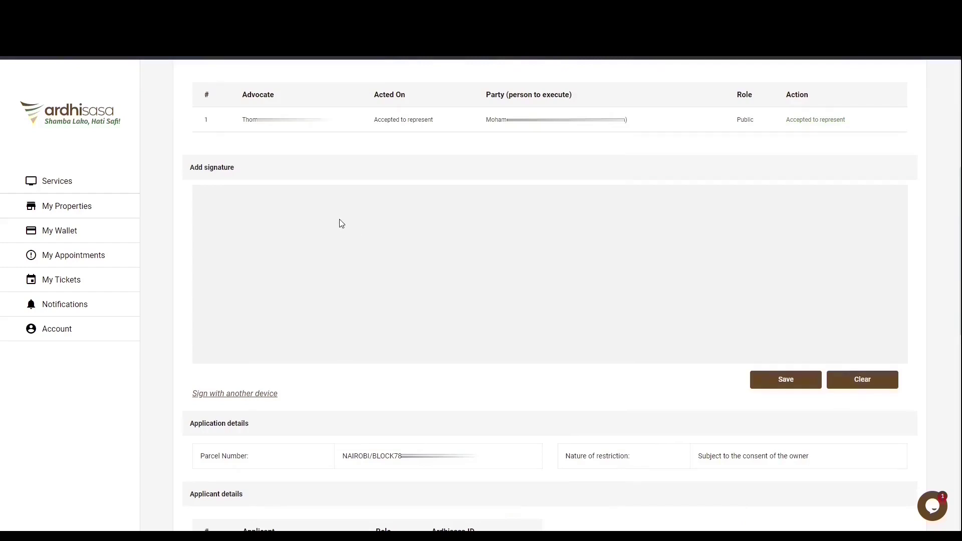
mouse_move(340, 221)
left_mouse_down()
mouse_move(326, 264)
mouse_move(411, 227)
mouse_move(415, 271)
mouse_move(441, 292)
mouse_move(582, 298)
mouse_move(546, 270)
left_mouse_up()
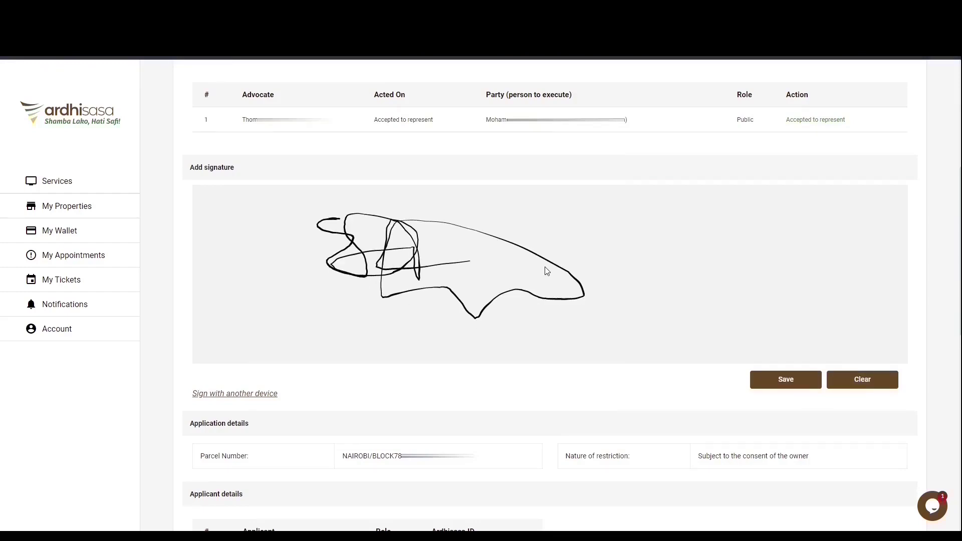
left_click(782, 381)
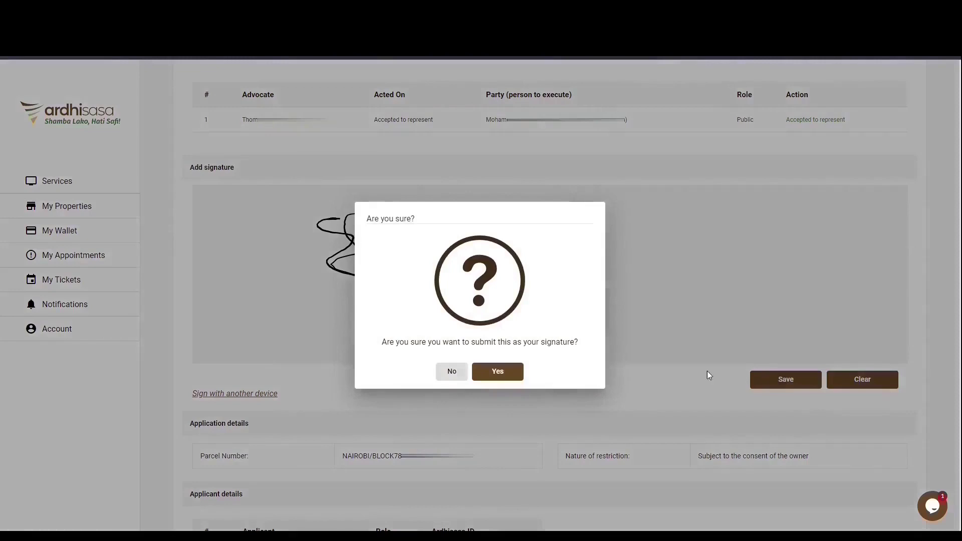
left_click(517, 375)
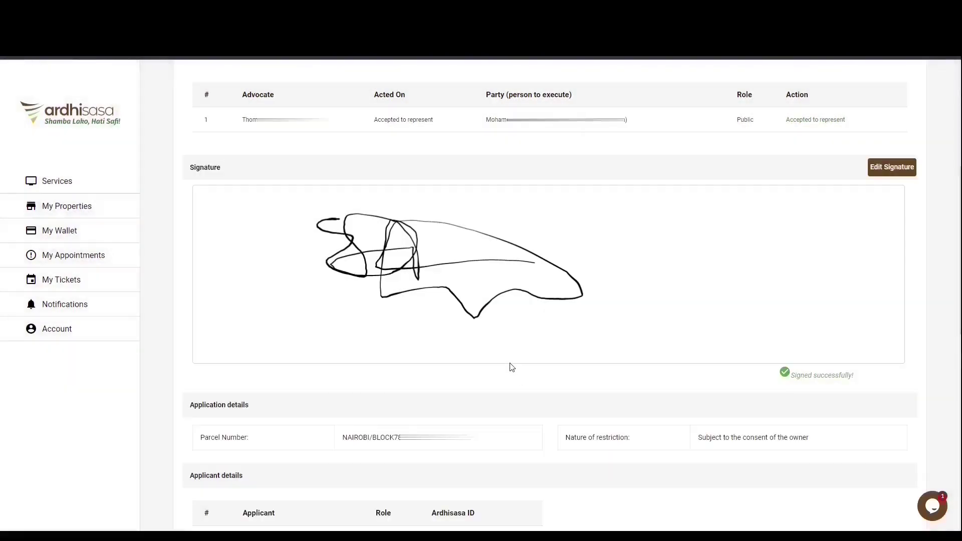
scroll(511, 367, "up", 6)
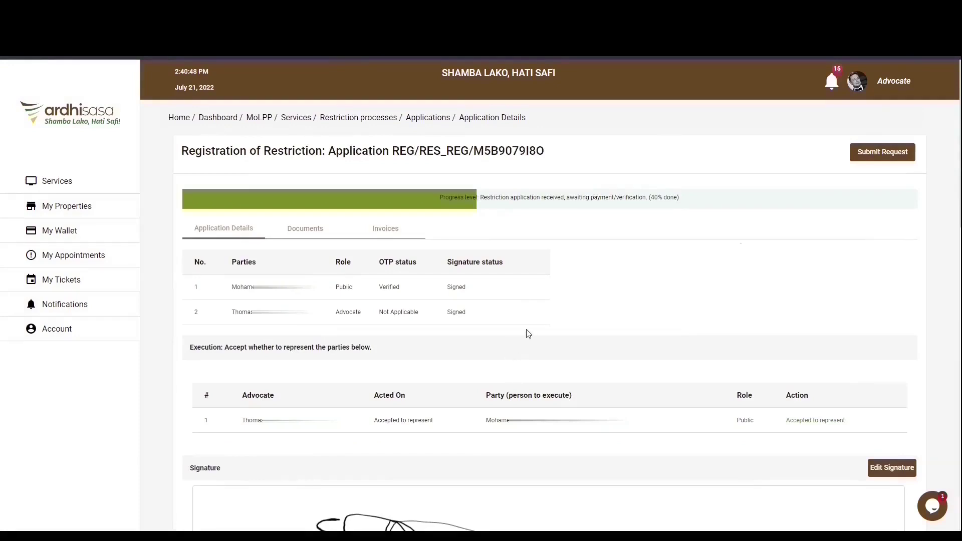
Submit the signed request, then open it from the Ongoing restriction applications tab.
left_click(896, 159)
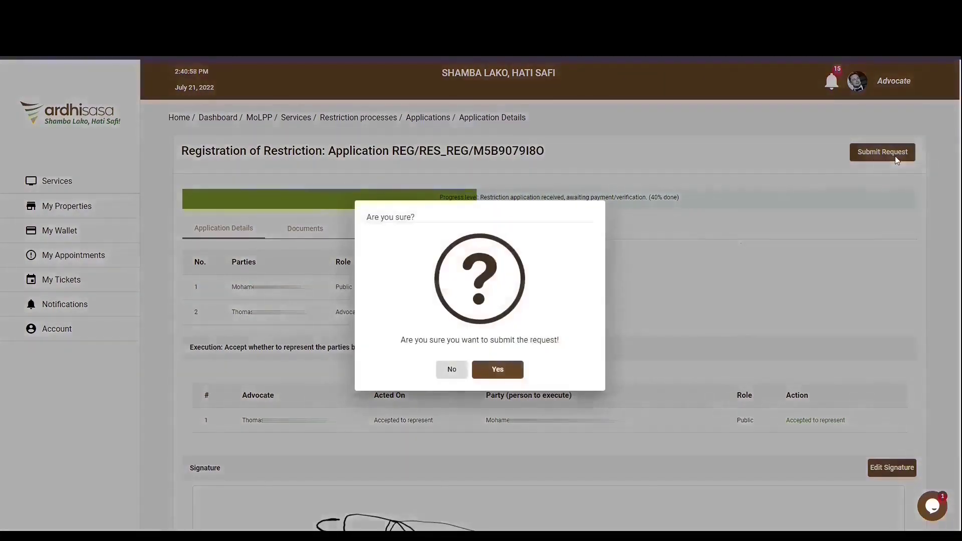
left_click(507, 377)
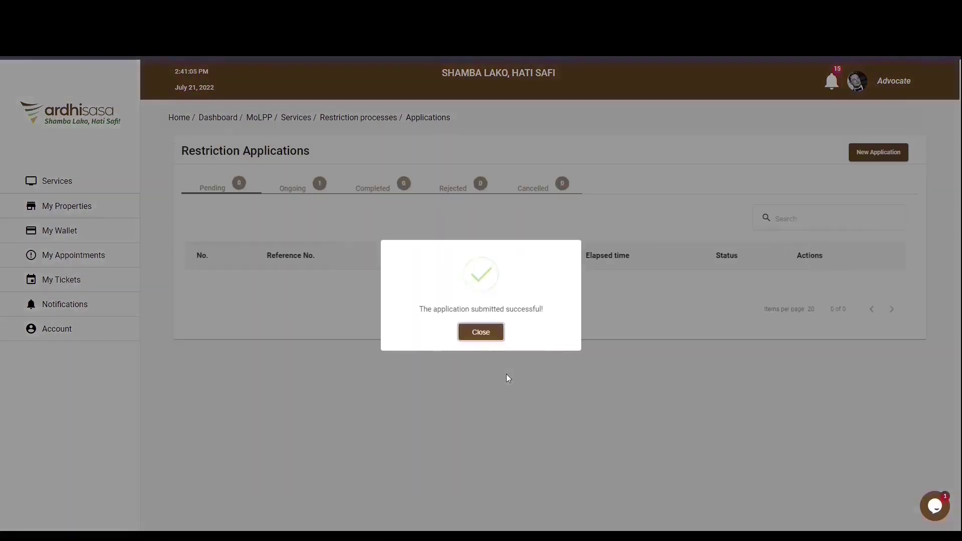
left_click(487, 335)
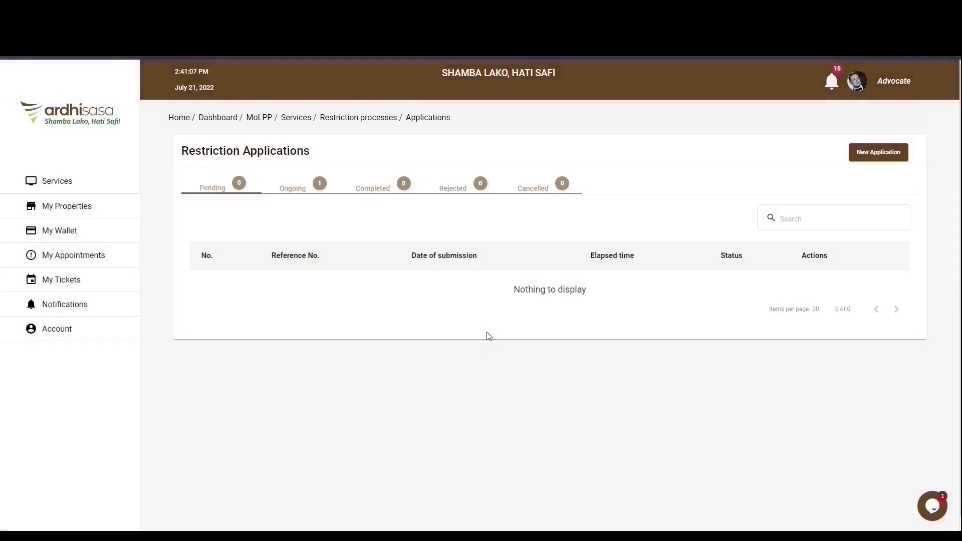
left_click(304, 195)
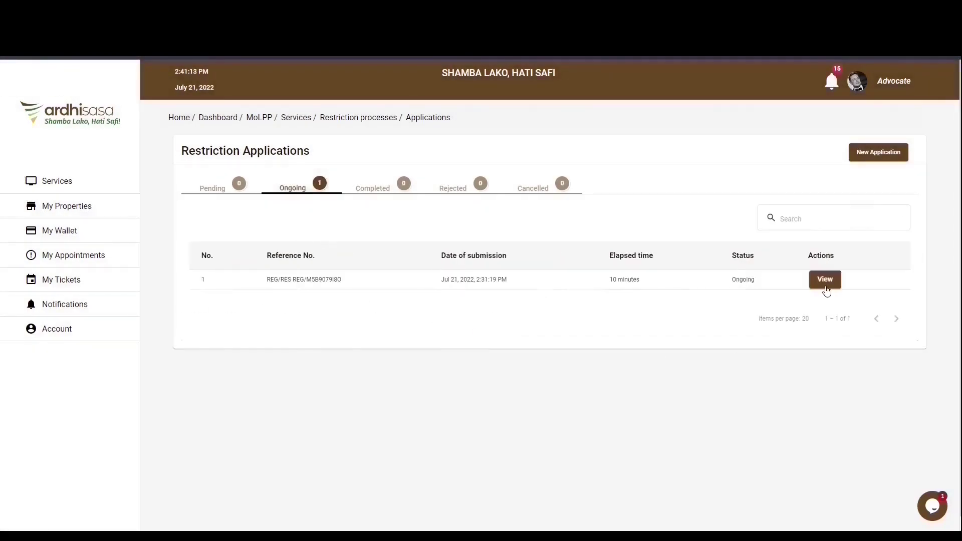
left_click(825, 284)
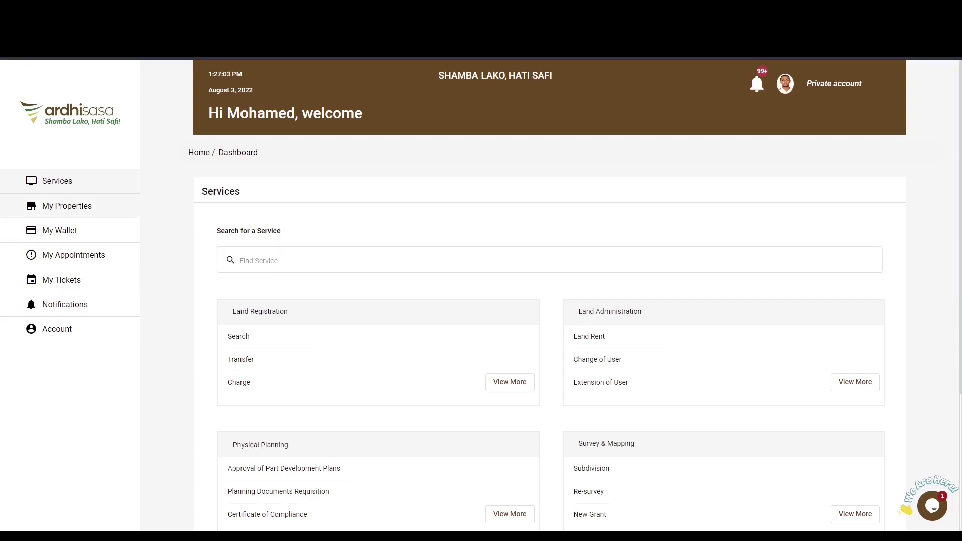
Open the fifth parcel in My Properties and show its Proprietorship tab.
left_click(100, 214)
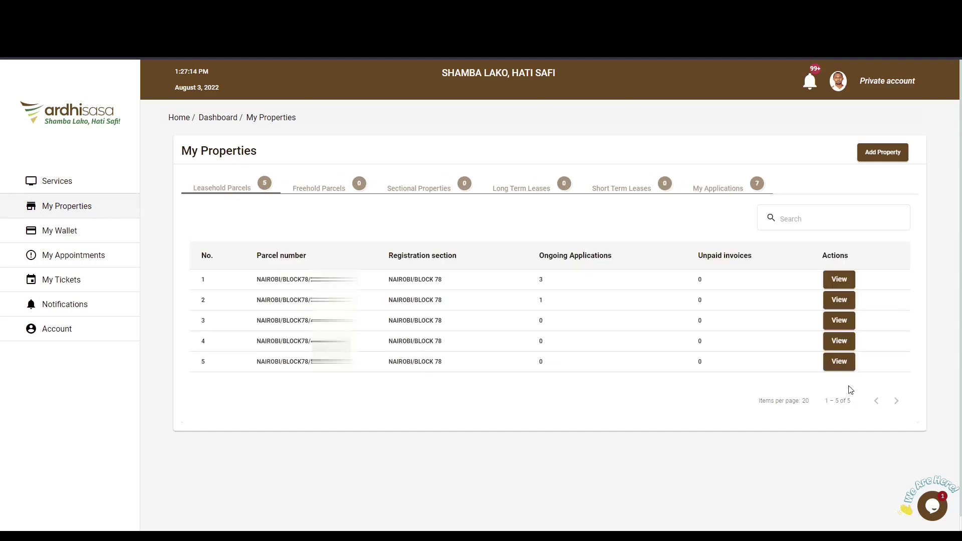
left_click(839, 362)
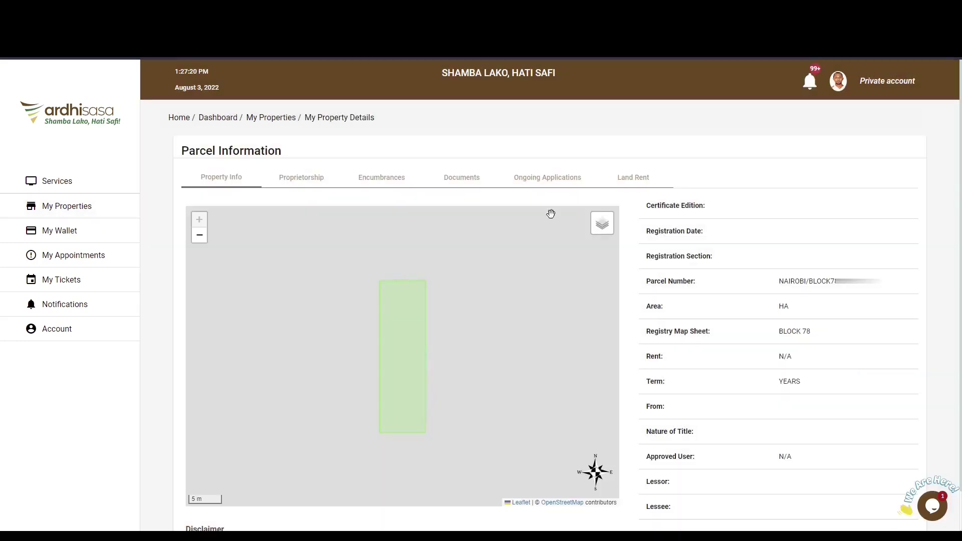
left_click(296, 191)
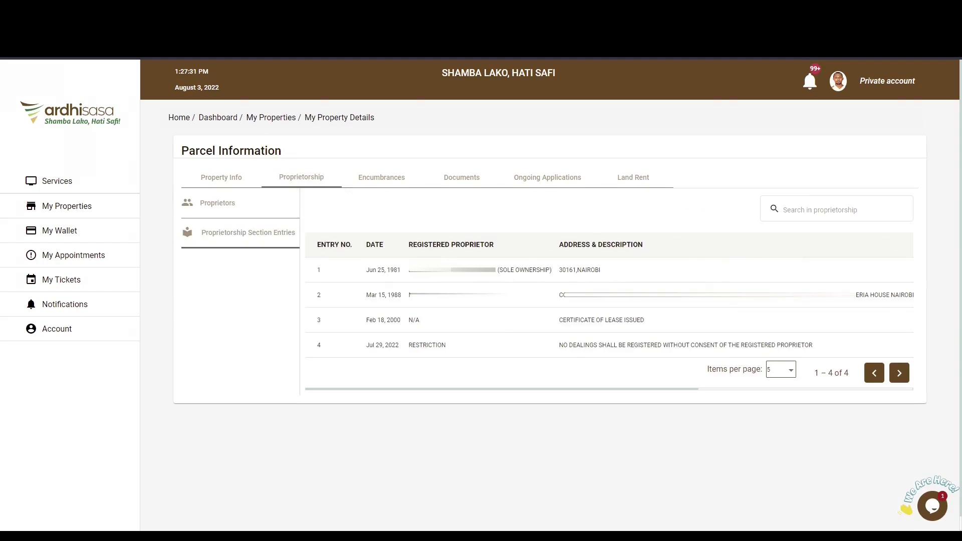